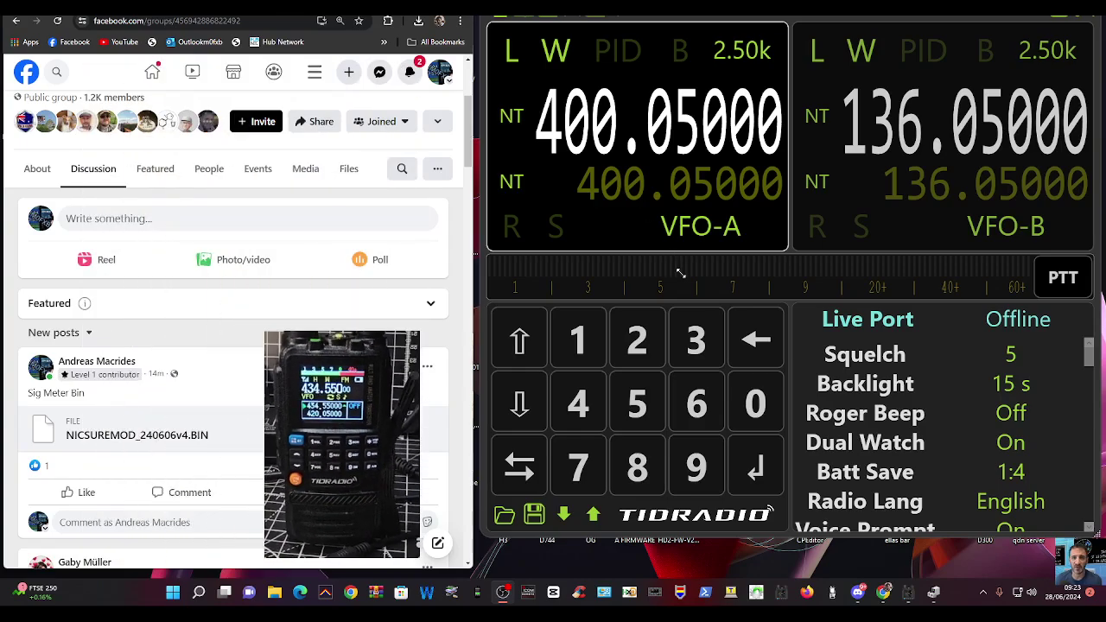
# - Open the files section of the TIDRADIO TD-H3 Hacking group and look through the shared firmware files
pyautogui.scroll(3, 378, 519)
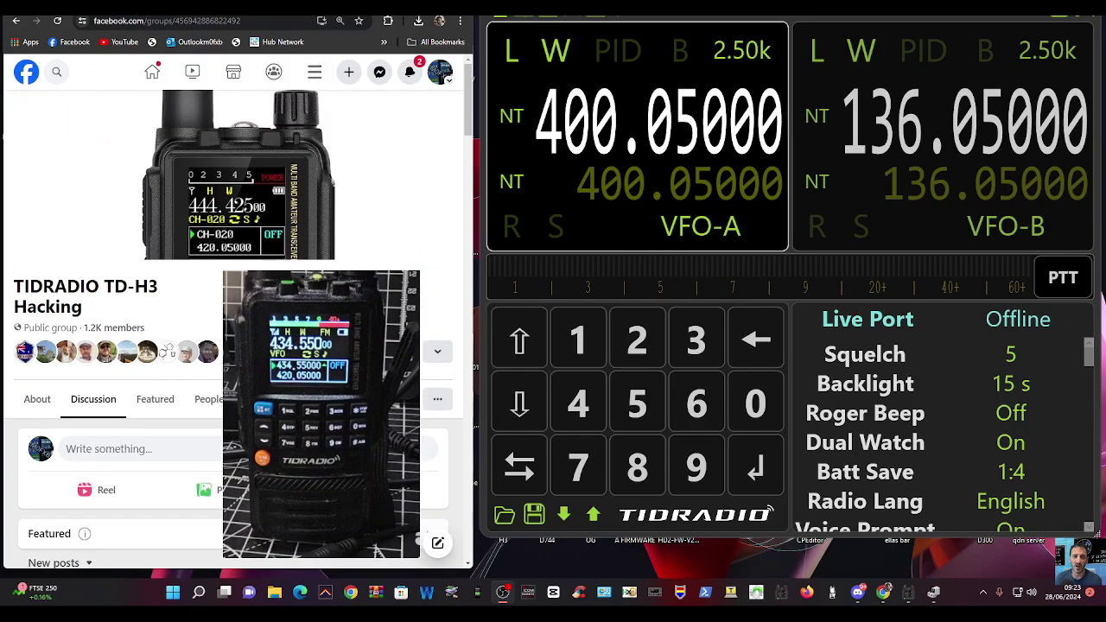
pyautogui.scroll(-3, 422, 355)
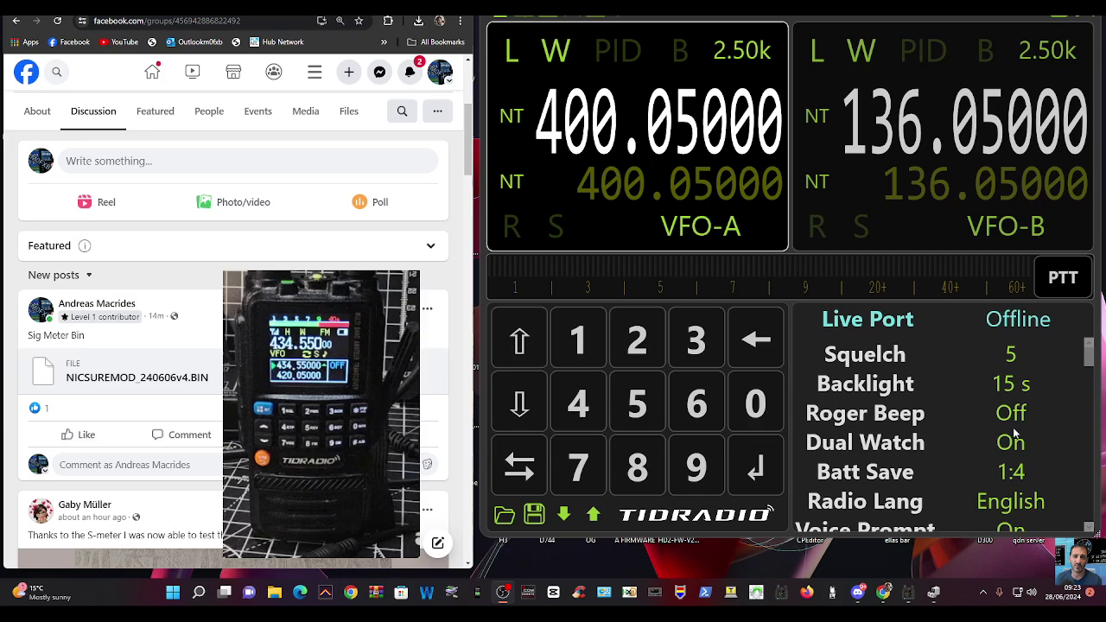
pyautogui.scroll(3, 208, 113)
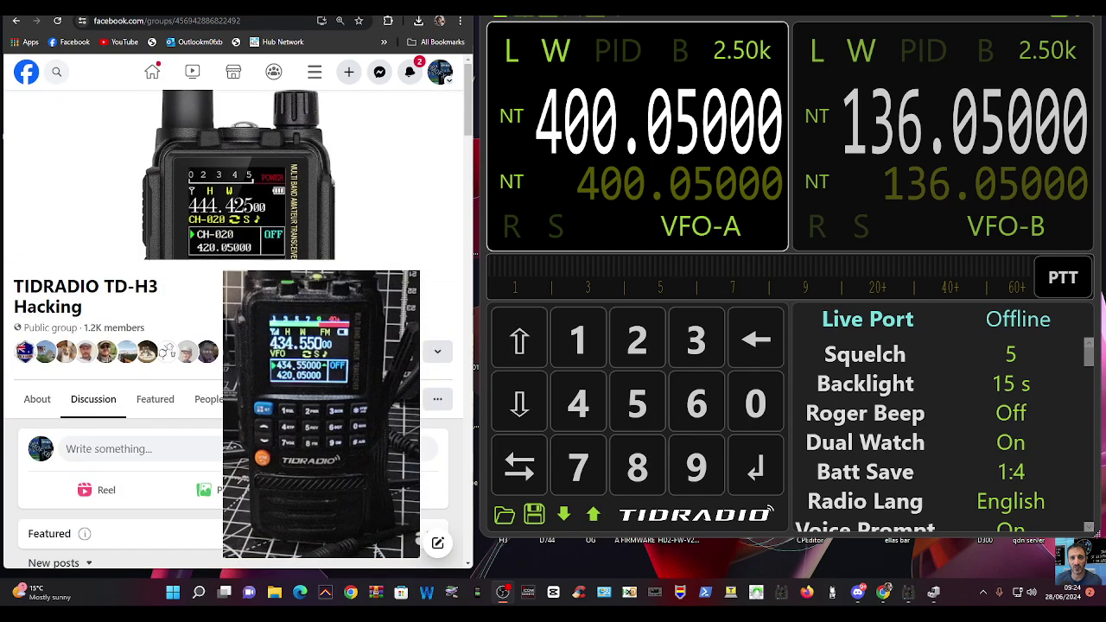
pyautogui.scroll(-3, 333, 207)
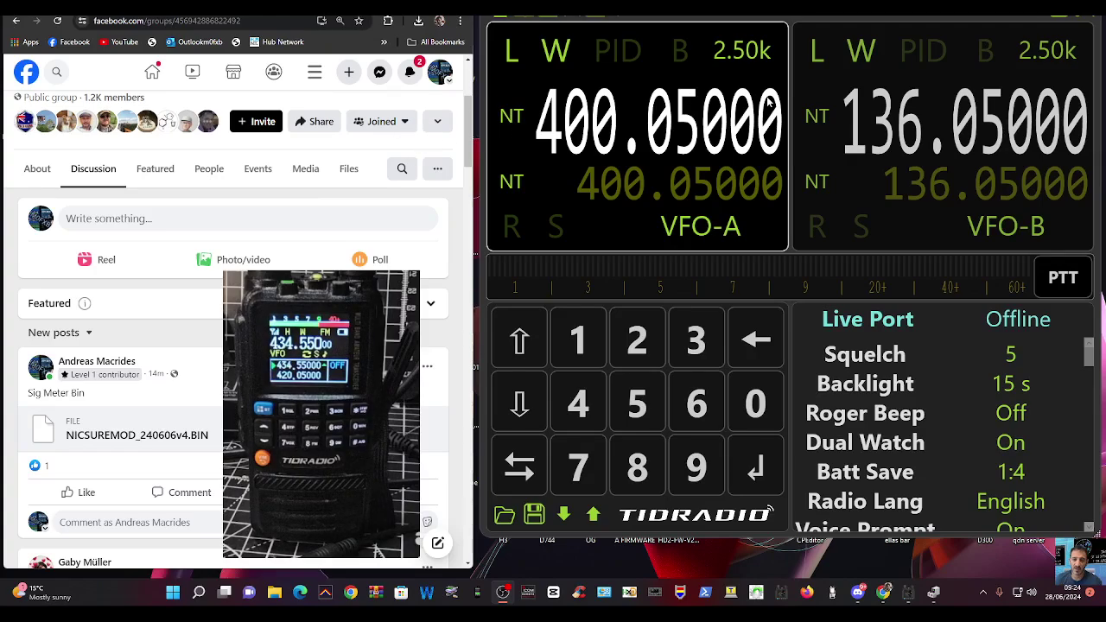
pyautogui.click(350, 170)
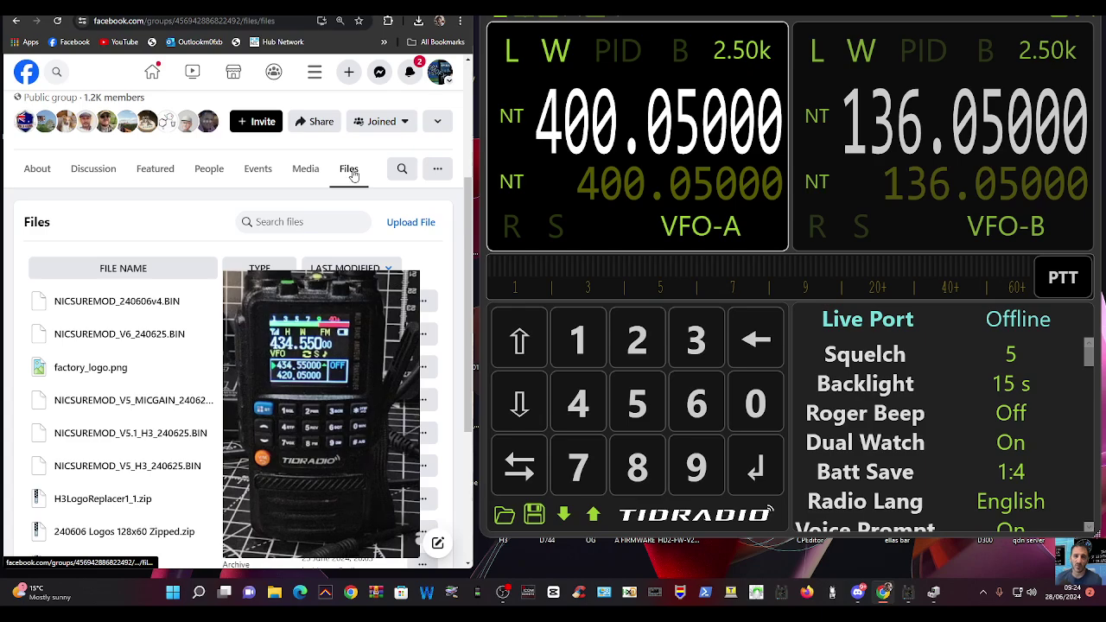
pyautogui.scroll(-2, 199, 304)
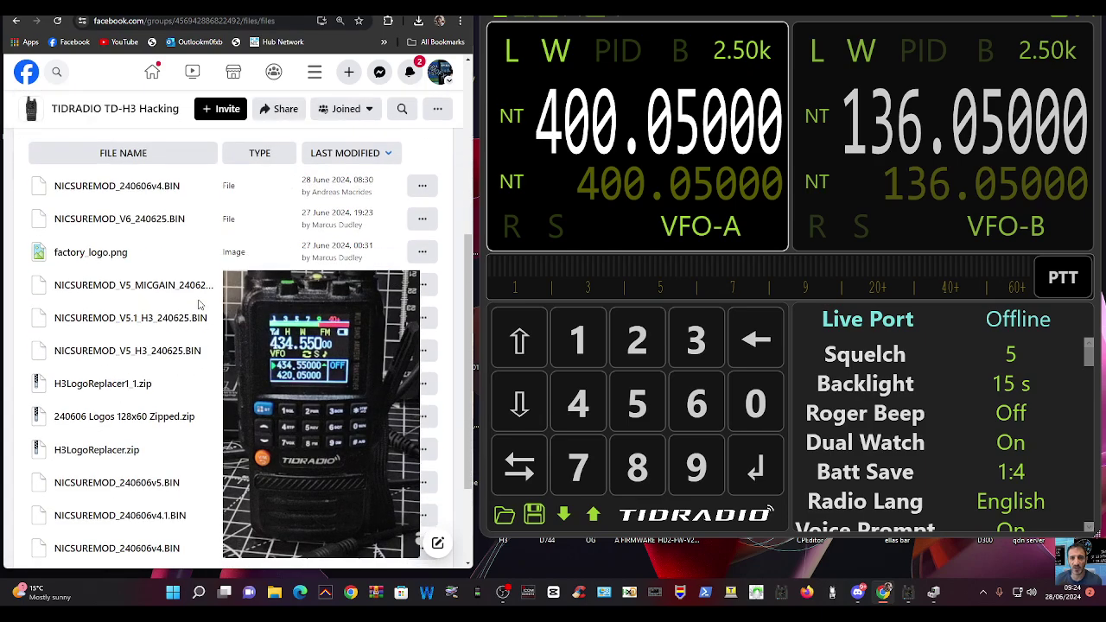
pyautogui.scroll(-1, 198, 304)
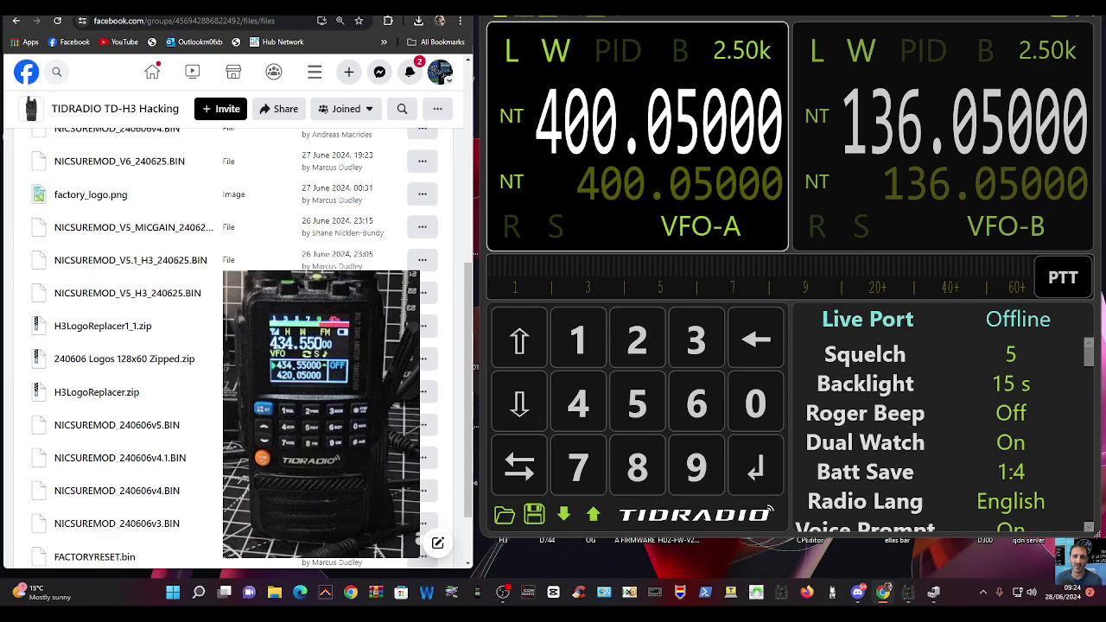
pyautogui.scroll(-4, 259, 389)
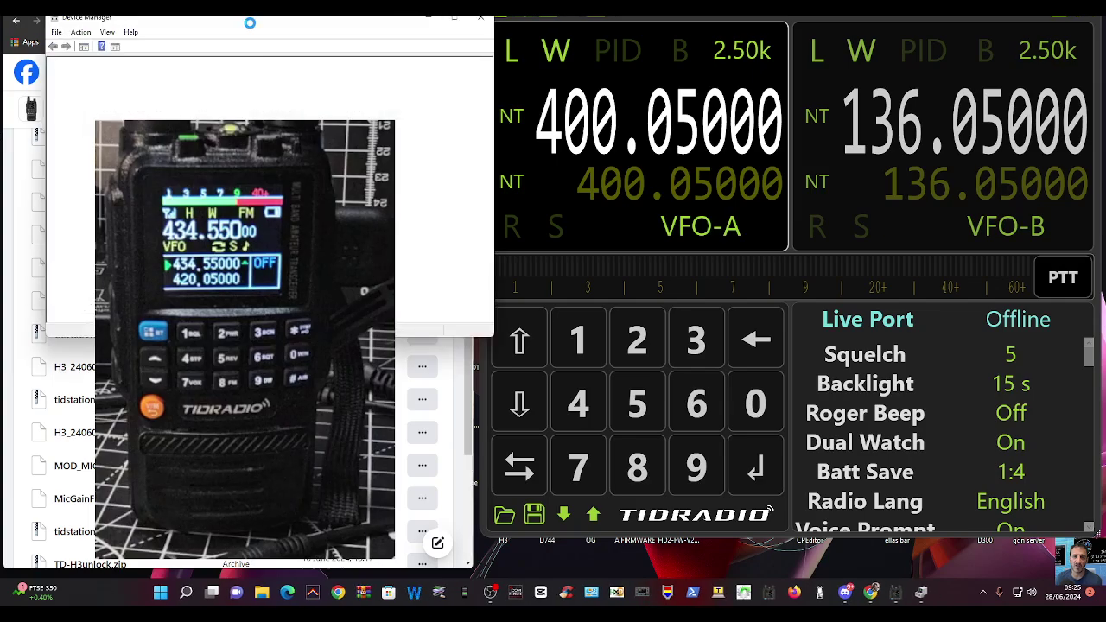
# - Identify the USB-serial adapter's COM port in Device Manager and set TID Station's live port to COM37
pyautogui.moveTo(242, 31); pyautogui.dragTo(751, 119)
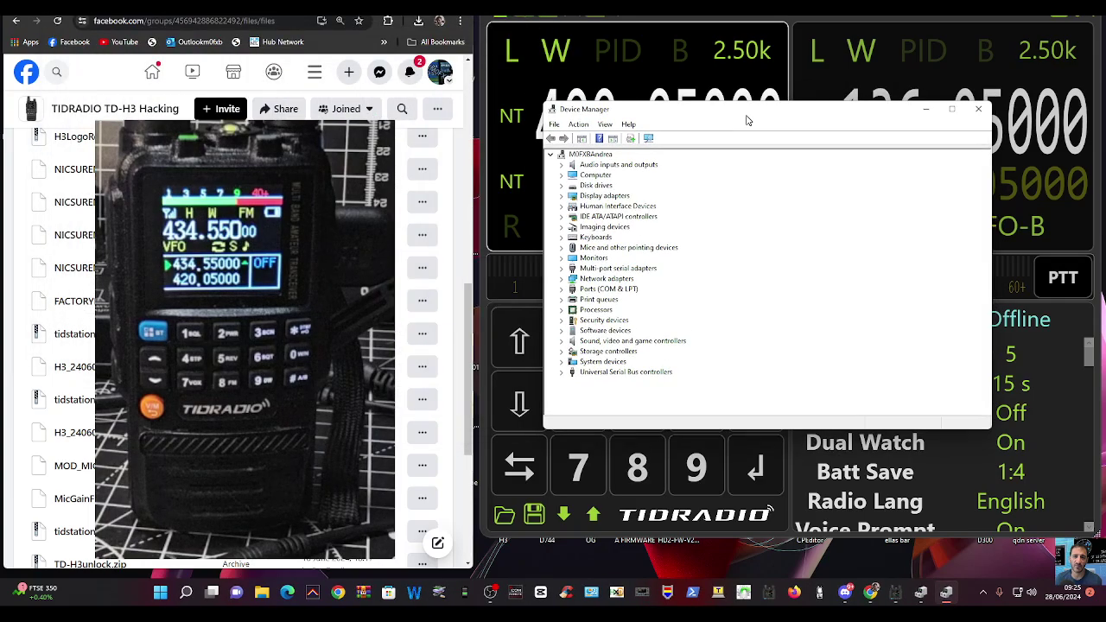
pyautogui.doubleClick(605, 289)
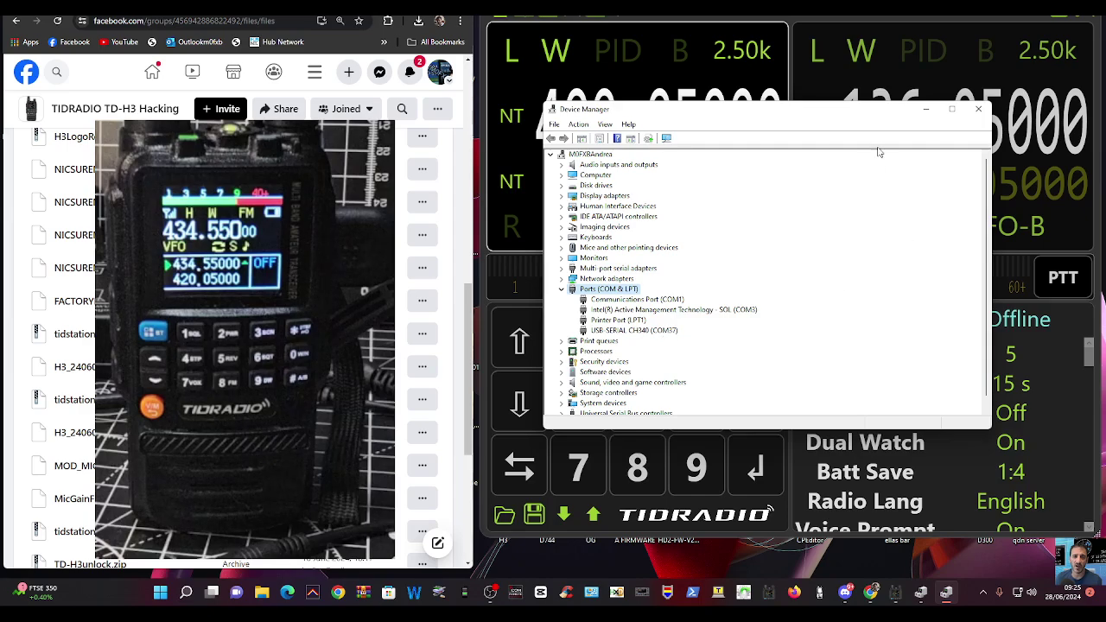
pyautogui.click(927, 110)
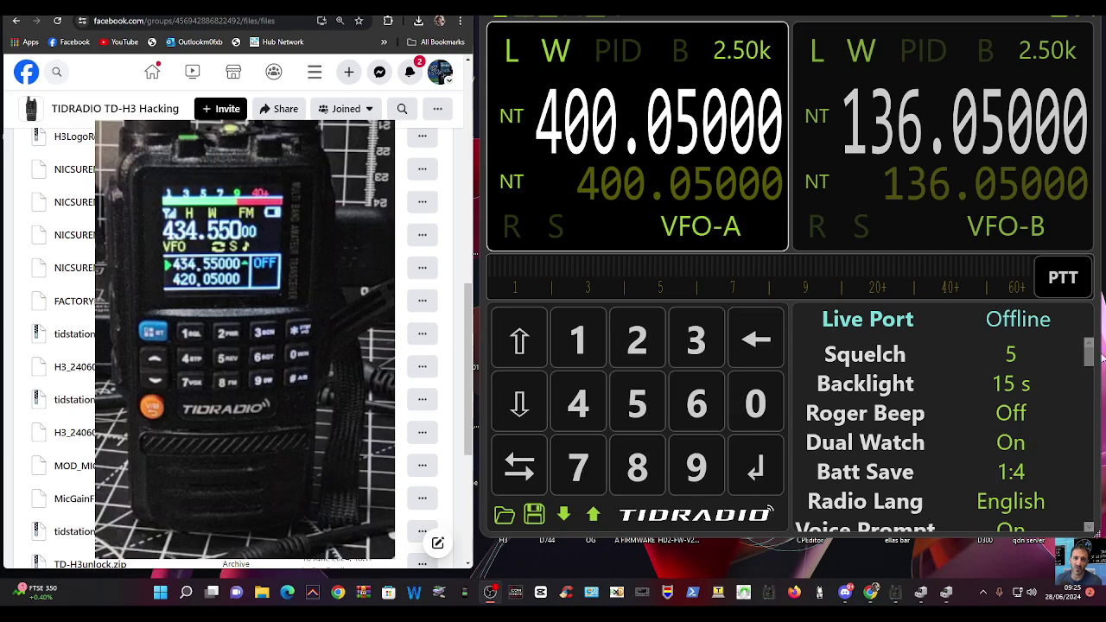
pyautogui.click(1024, 319)
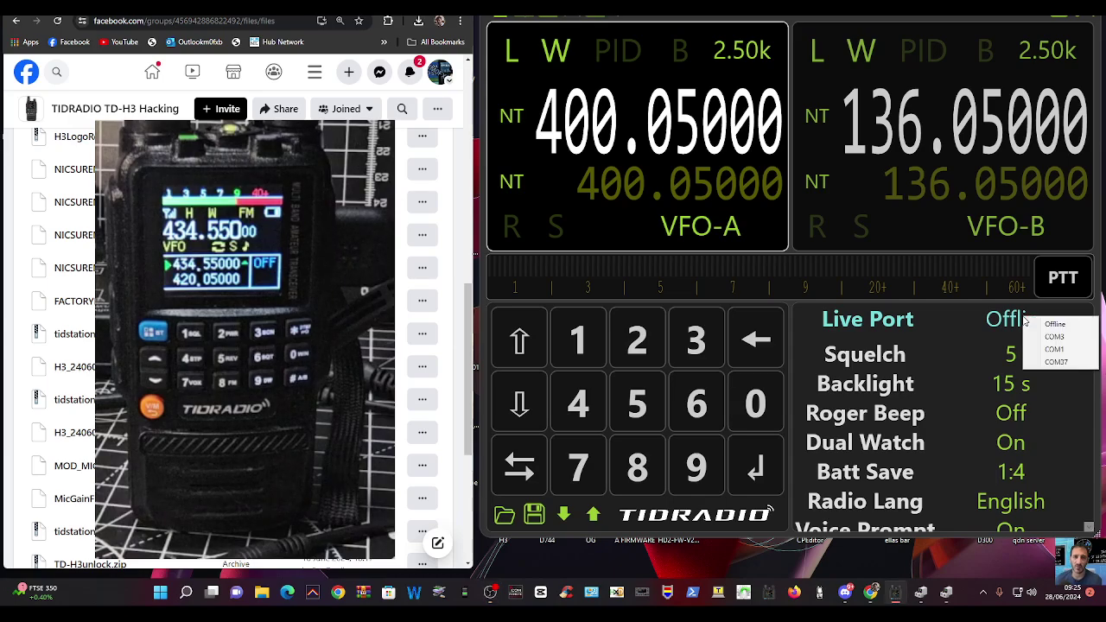
pyautogui.click(1055, 362)
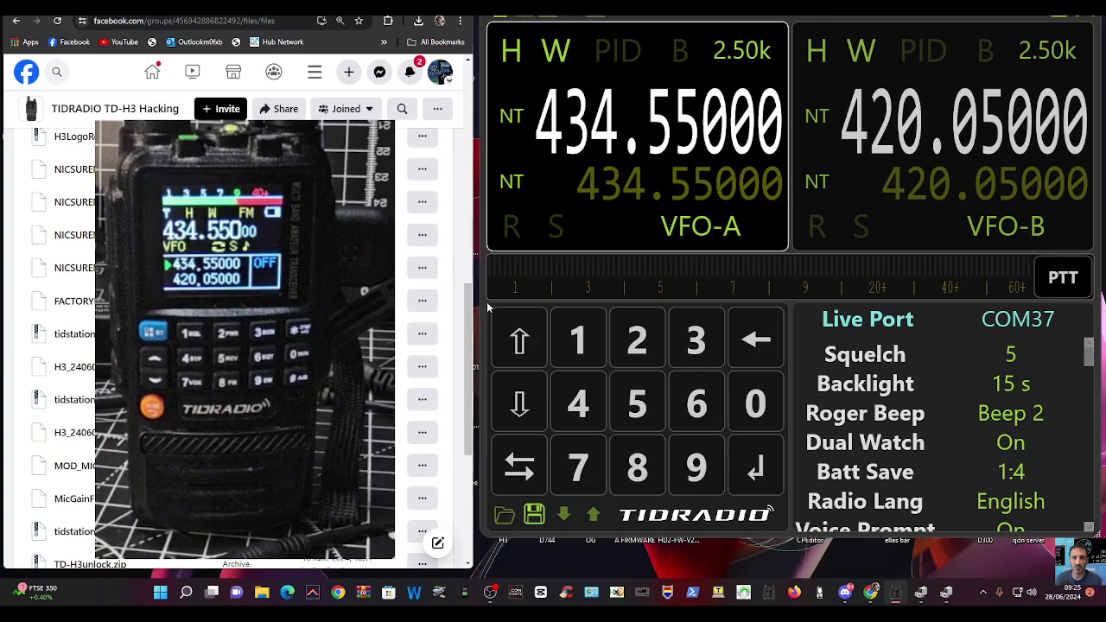
# - Test live control by stepping the VFO-A frequency up and back down and toggling between the two VFOs
pyautogui.click(508, 359)
pyautogui.click(523, 405)
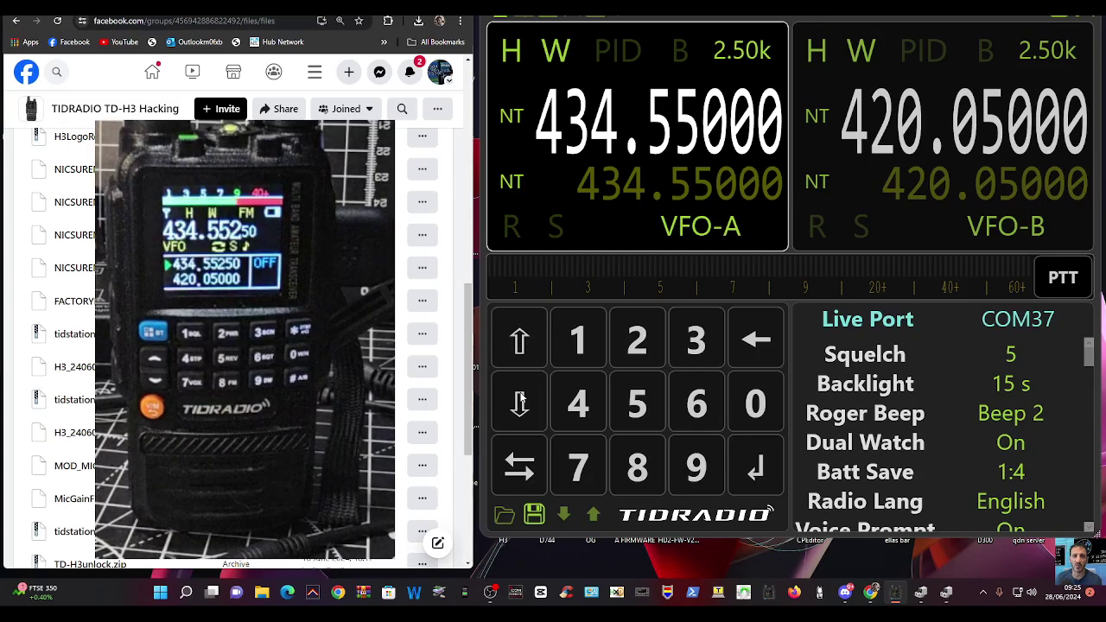
pyautogui.click(524, 472)
pyautogui.click(526, 476)
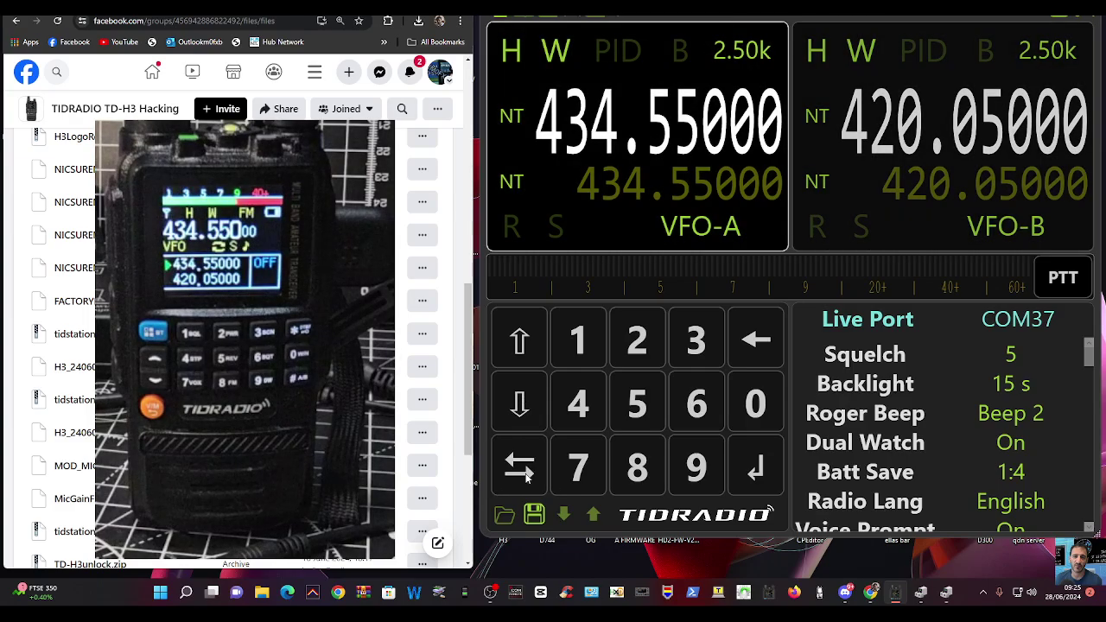
# - Set the radio's backlight timeout to Cont
pyautogui.scroll(-1, 965, 375)
pyautogui.scroll(1, 968, 389)
pyautogui.scroll(-1, 1007, 411)
pyautogui.scroll(1, 1029, 363)
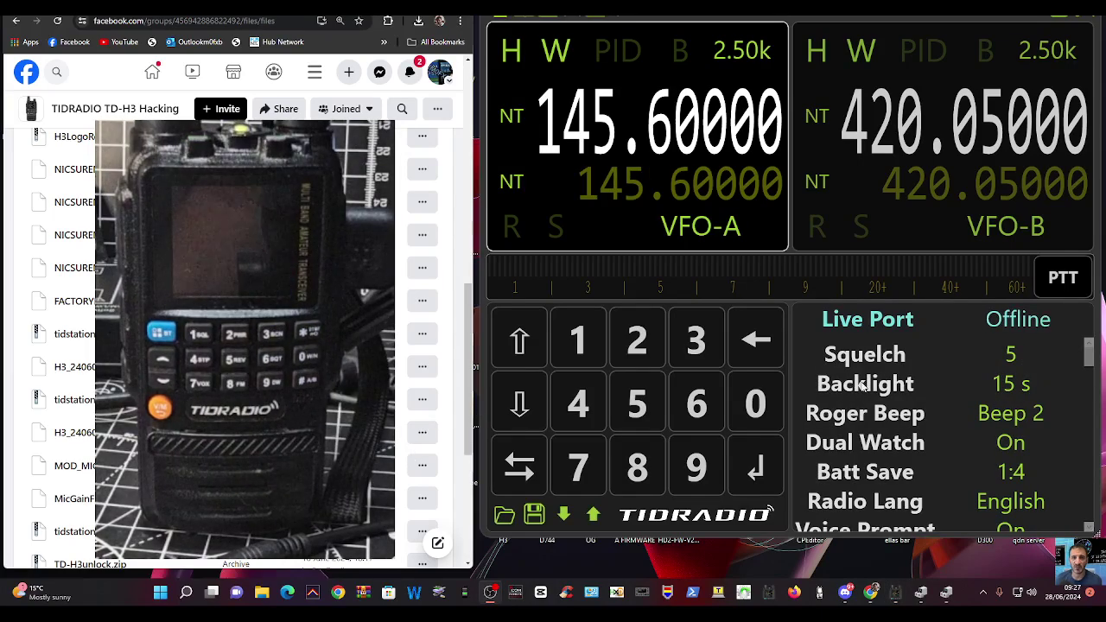
pyautogui.click(1007, 386)
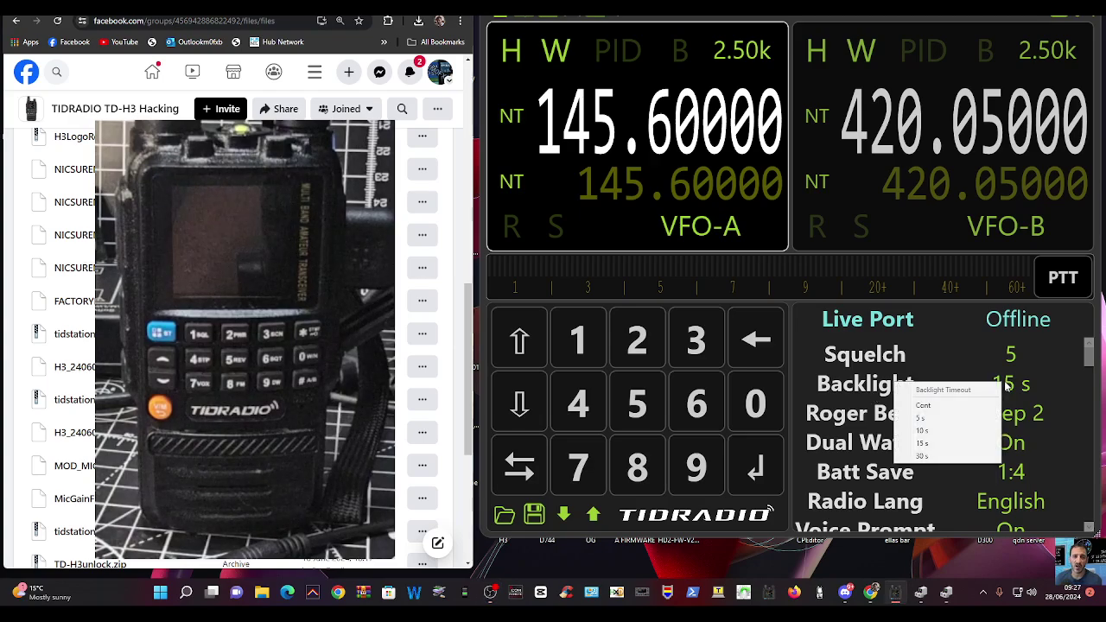
pyautogui.click(958, 408)
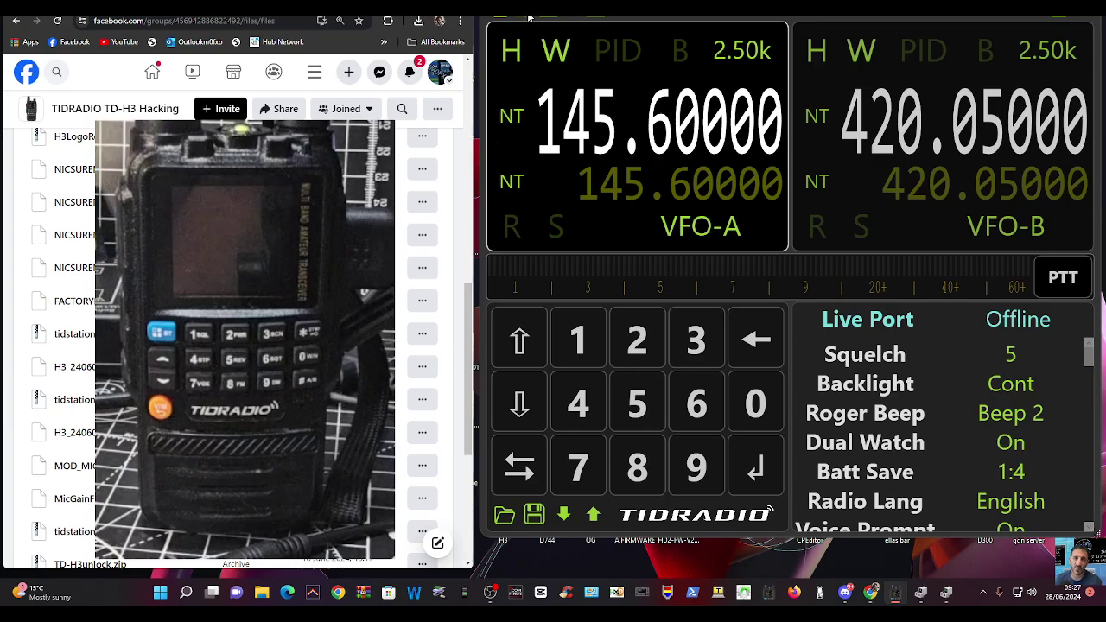
# - Examine the channel list, FM tuner and firmware flashing pages, and check the available live ports on the VFO page
pyautogui.click(500, 16)
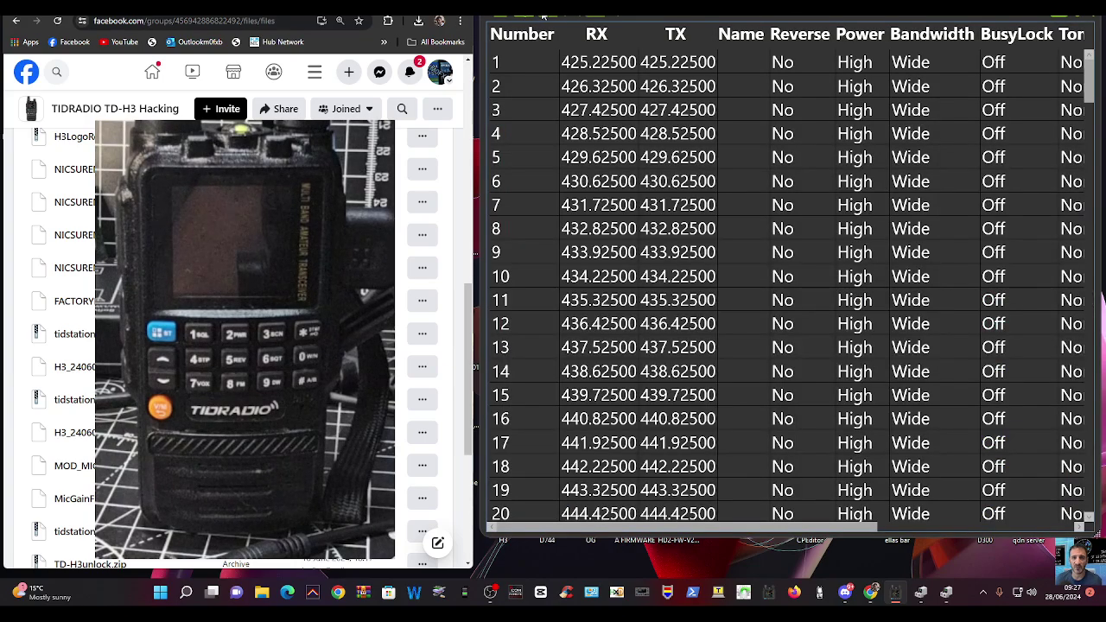
pyautogui.click(548, 15)
pyautogui.click(571, 16)
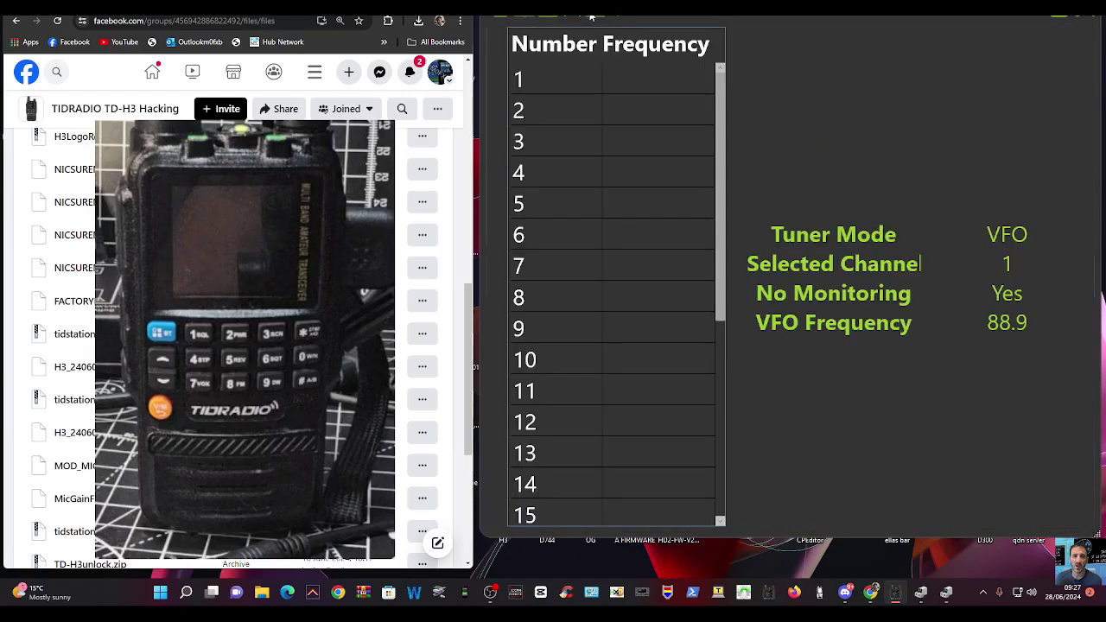
pyautogui.click(622, 15)
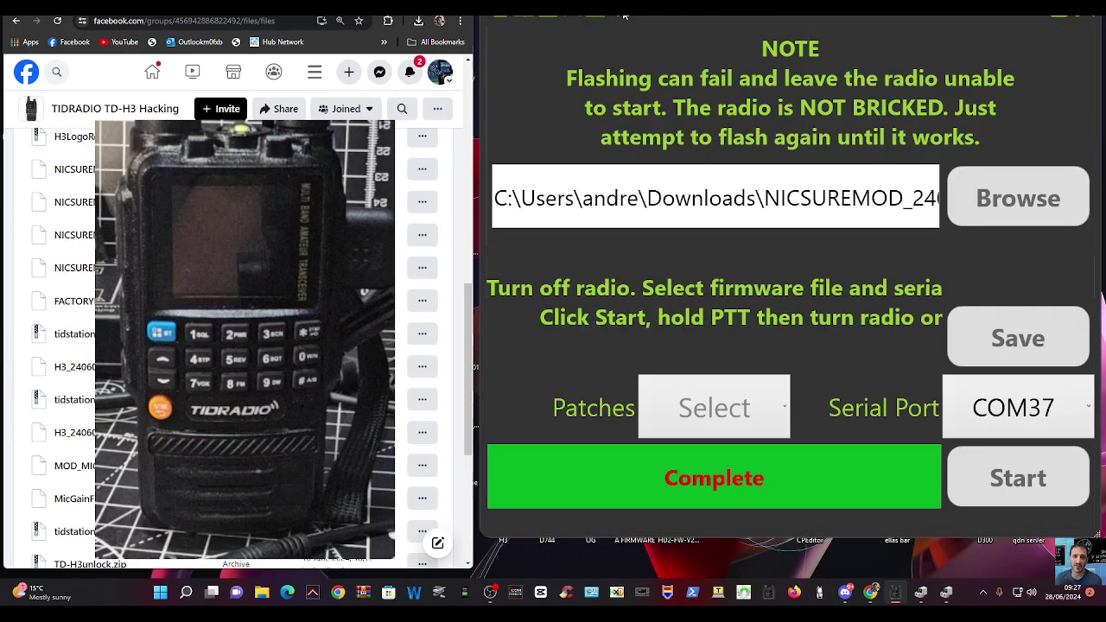
pyautogui.click(510, 16)
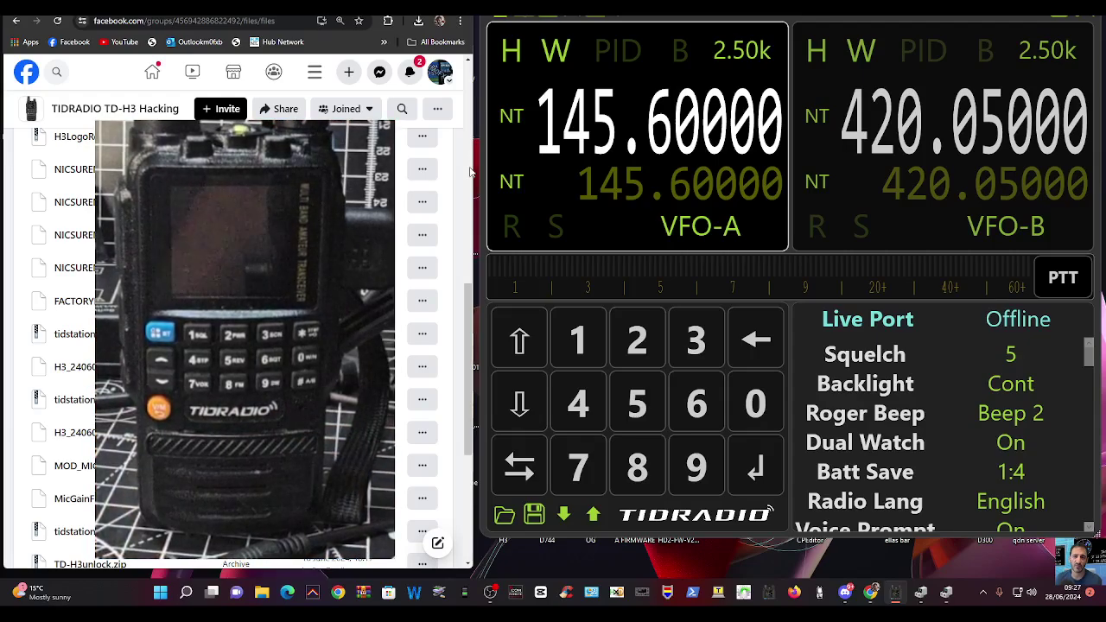
pyautogui.click(1020, 320)
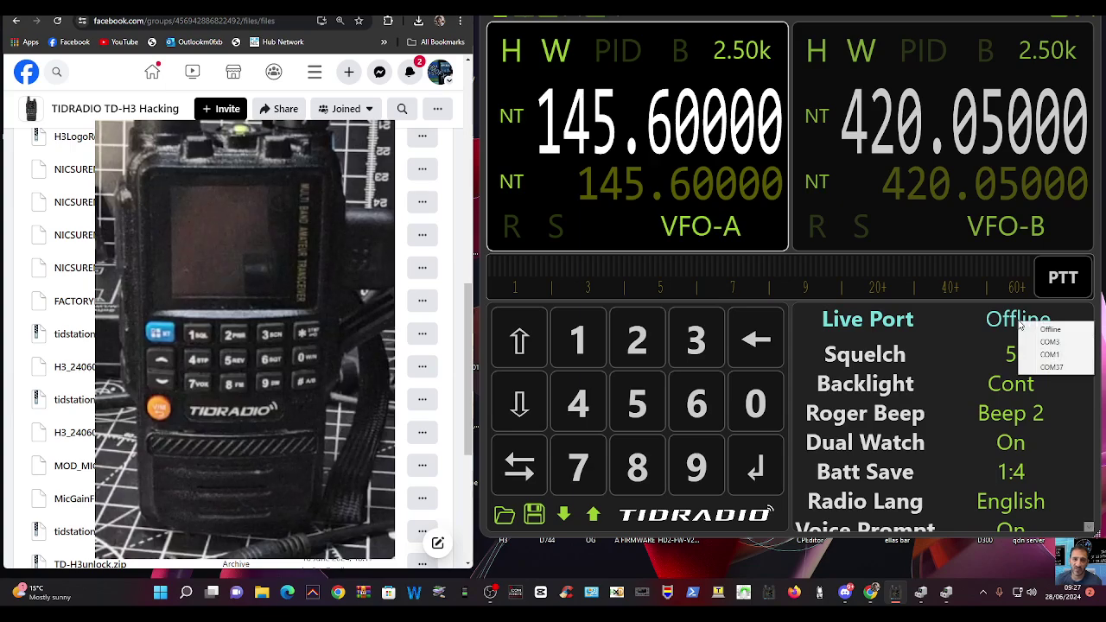
pyautogui.click(948, 320)
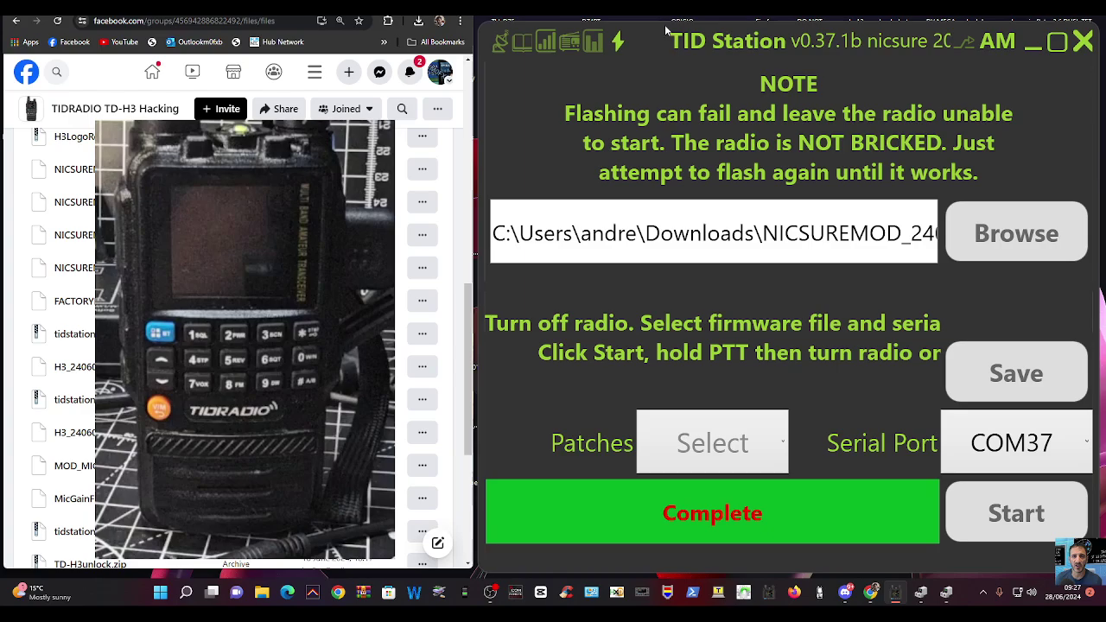
# - Load NICSUREMOD_240606v4.BIN from Downloads as the firmware file and start flashing it to the radio
pyautogui.click(1038, 240)
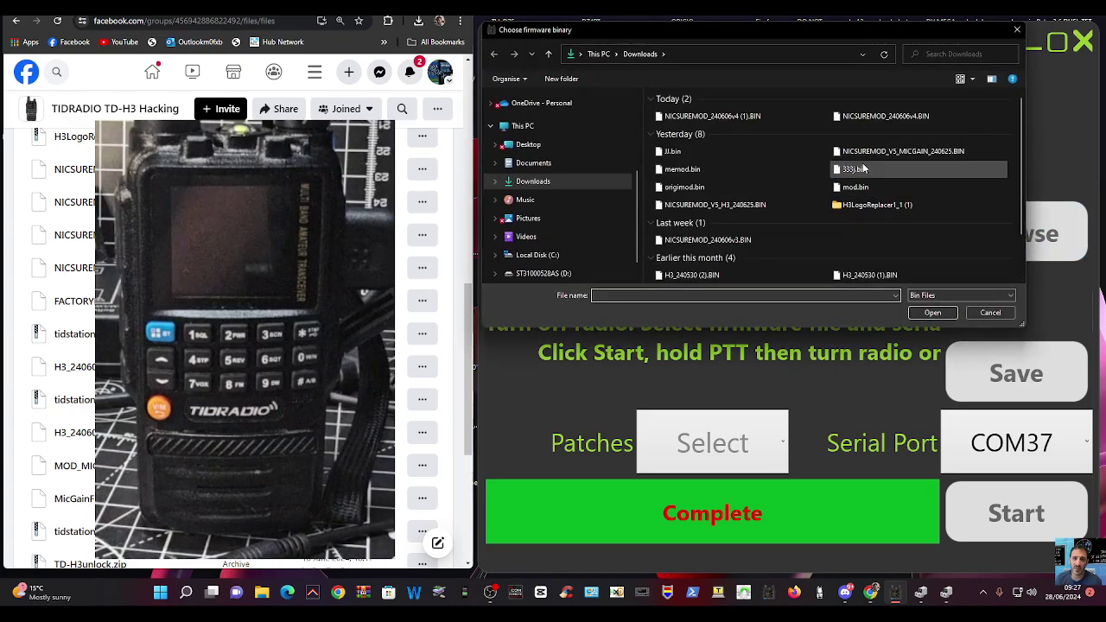
pyautogui.doubleClick(877, 120)
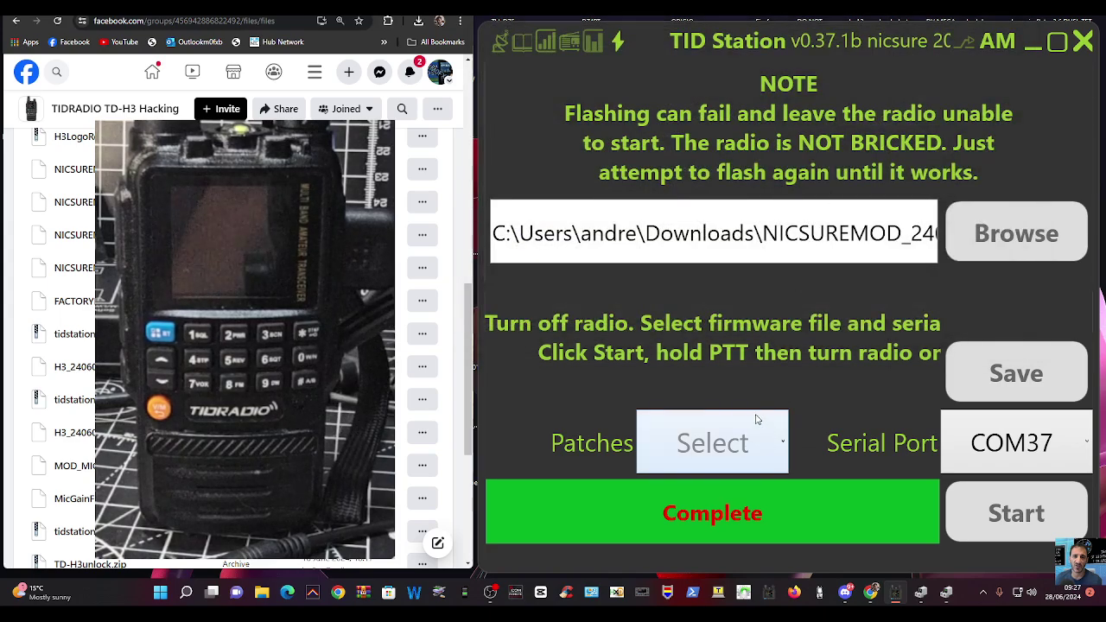
pyautogui.click(733, 436)
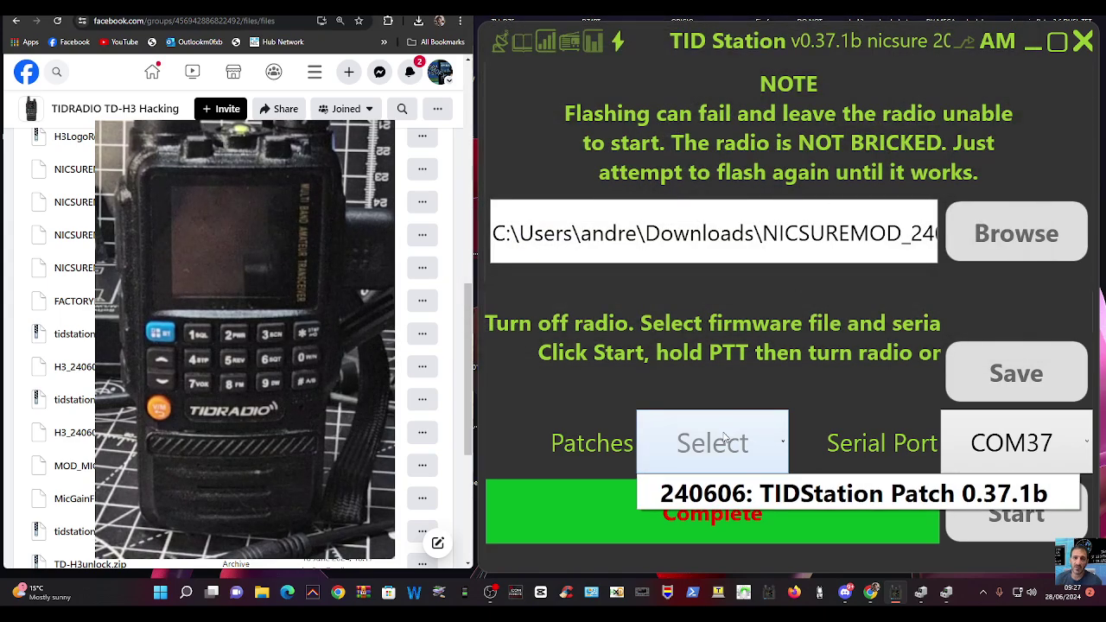
pyautogui.click(724, 438)
pyautogui.click(724, 437)
pyautogui.click(725, 437)
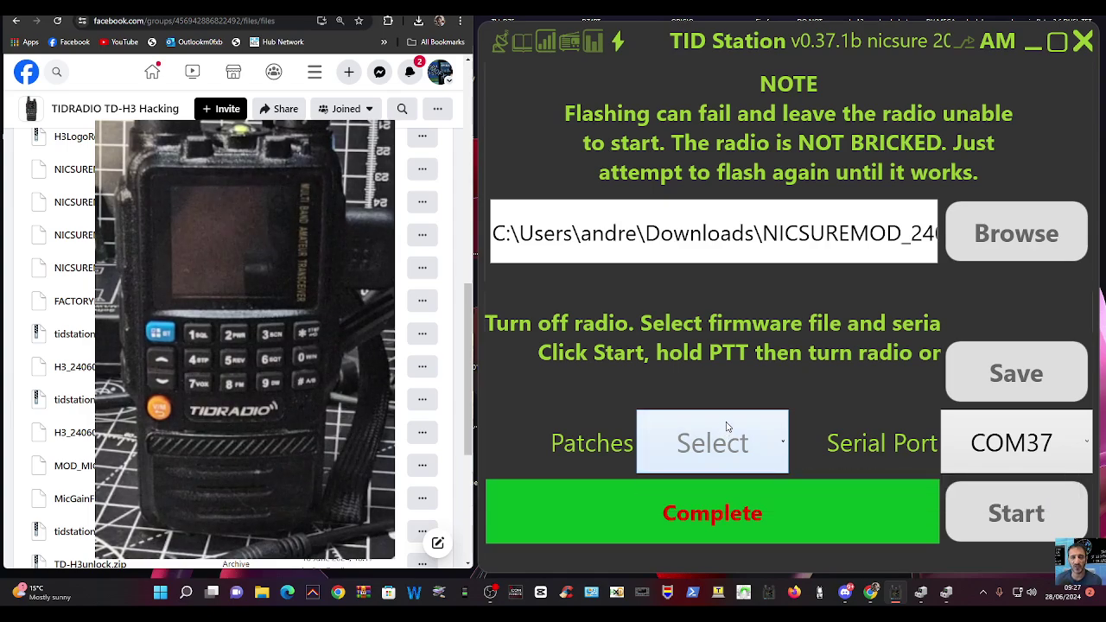
pyautogui.click(1029, 522)
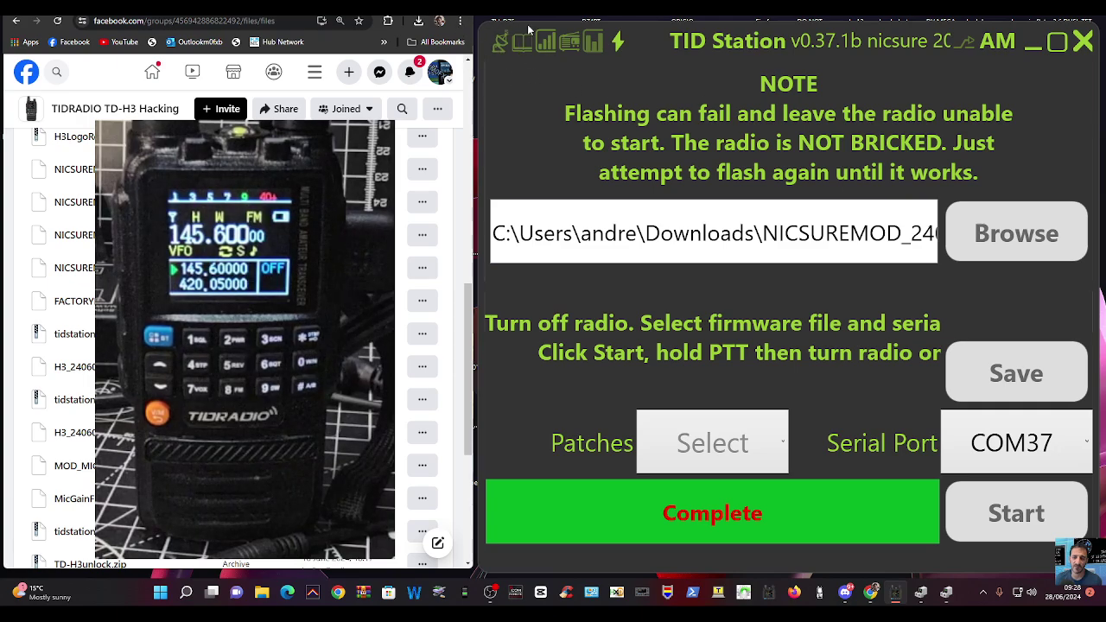
# - Return to the VFO page and set the VFO-A frequency to 434.550
pyautogui.click(502, 42)
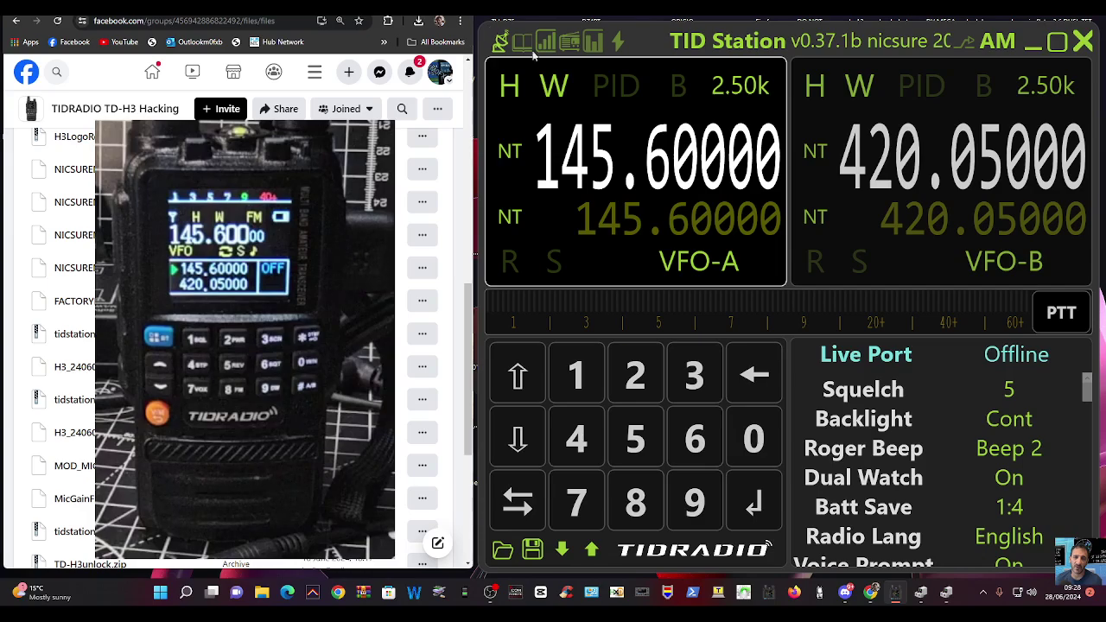
pyautogui.click(597, 441)
pyautogui.click(707, 387)
pyautogui.click(584, 437)
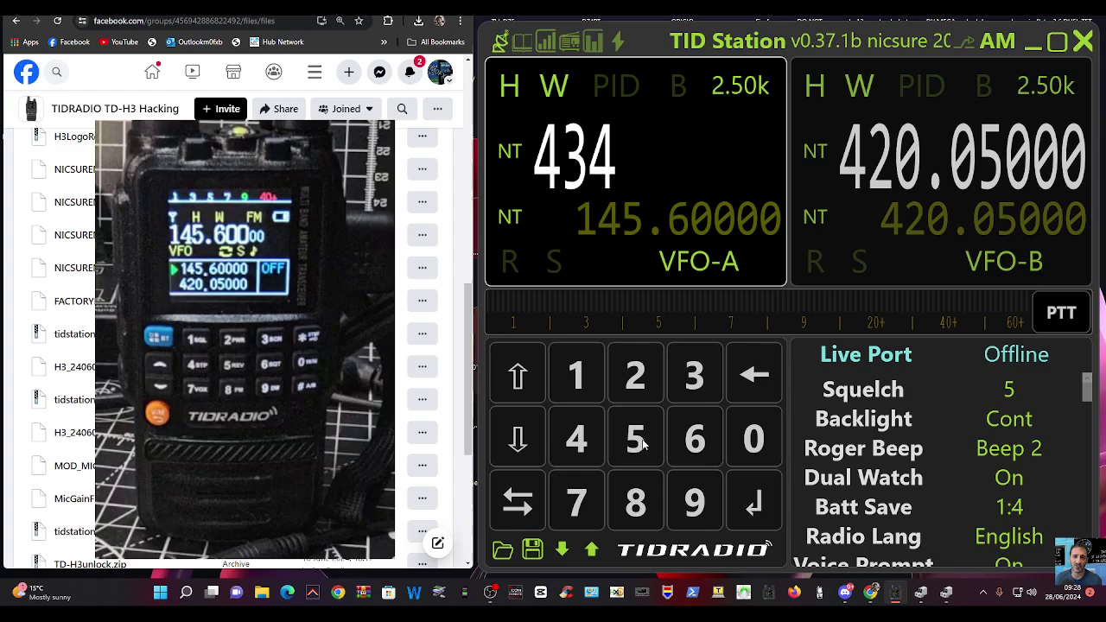
pyautogui.click(639, 441)
pyautogui.click(640, 441)
pyautogui.click(754, 439)
pyautogui.click(754, 508)
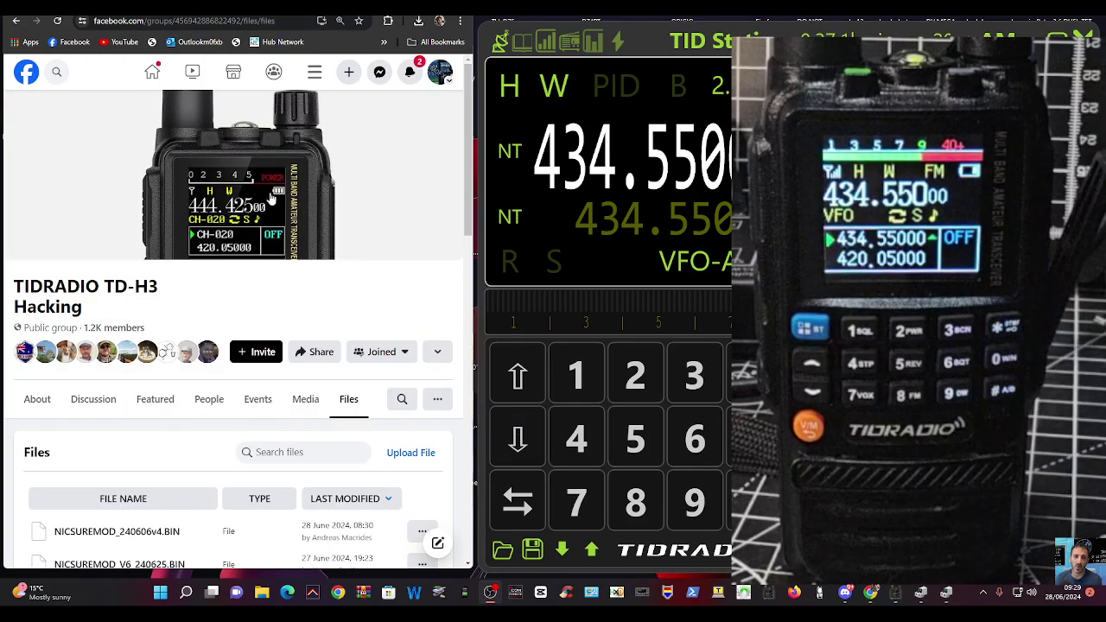
# - Review the list of firmware and logo files in the TIDRADIO TD-H3 Hacking group again
pyautogui.scroll(-3, 359, 393)
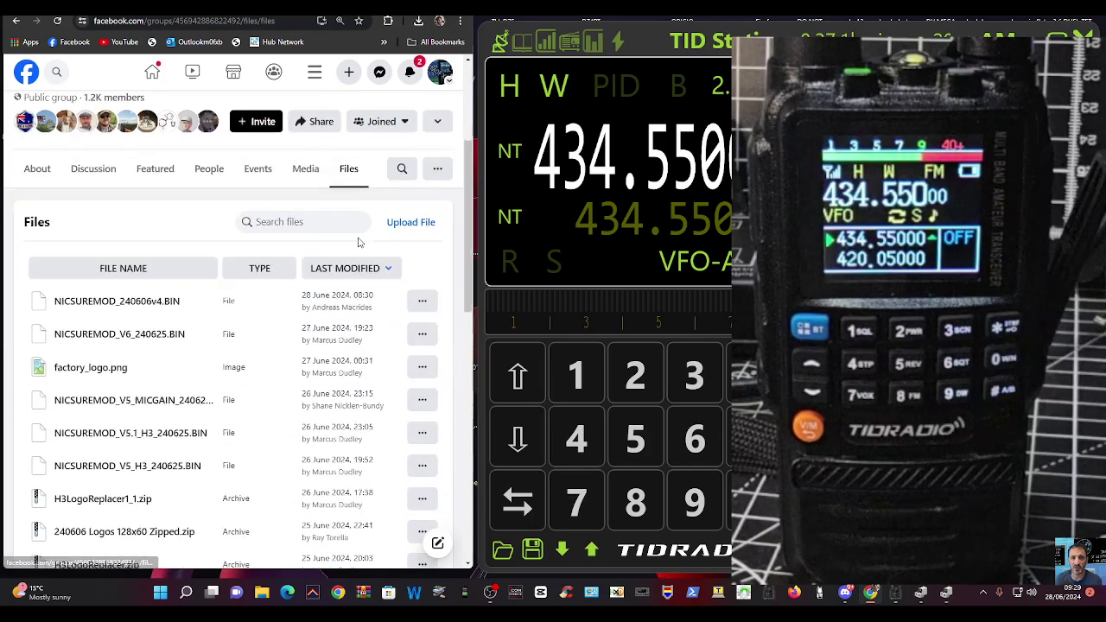
pyautogui.scroll(3, 353, 299)
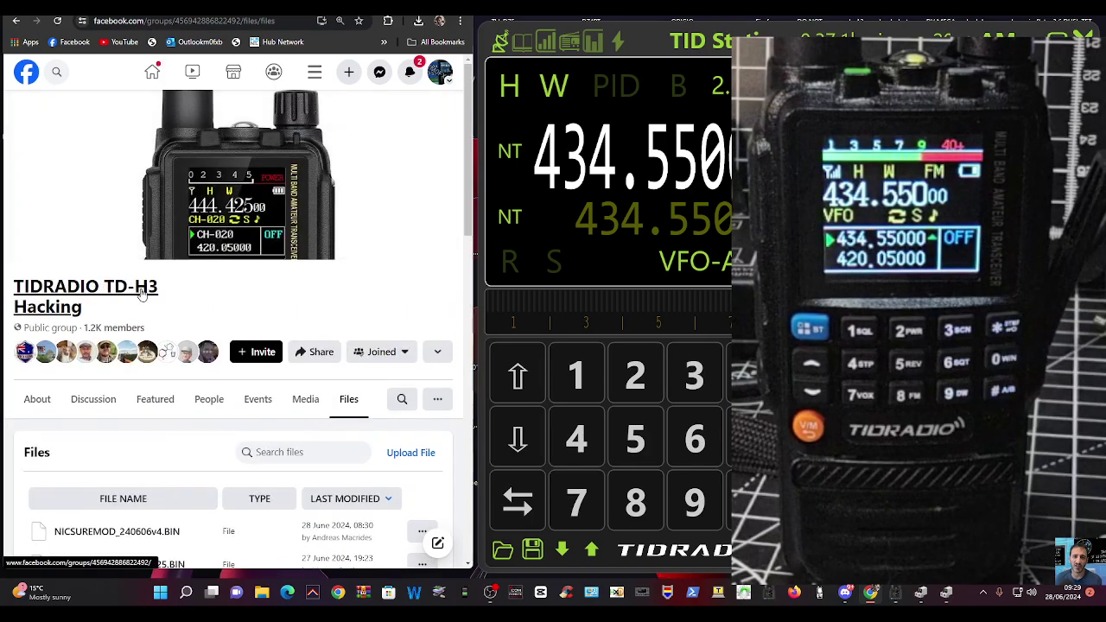
pyautogui.scroll(-3, 453, 319)
pyautogui.scroll(-2, 237, 283)
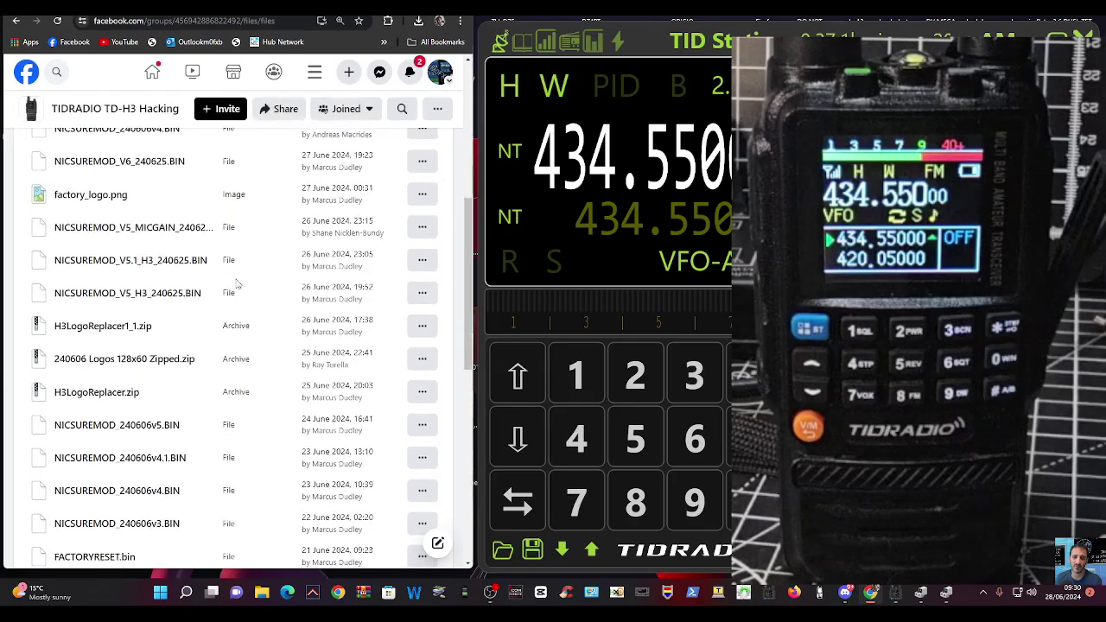
# - Check the older firmware and archive files in the TIDRADIO TD-H3 Hacking group and open the group's main page
pyautogui.scroll(-6, 195, 285)
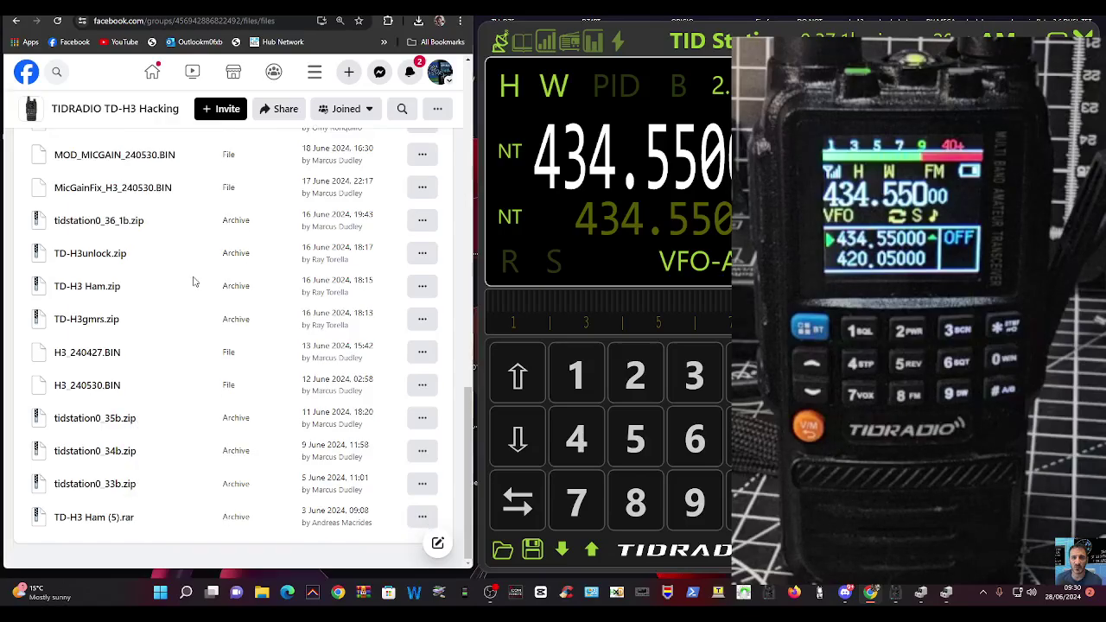
pyautogui.scroll(15, 191, 285)
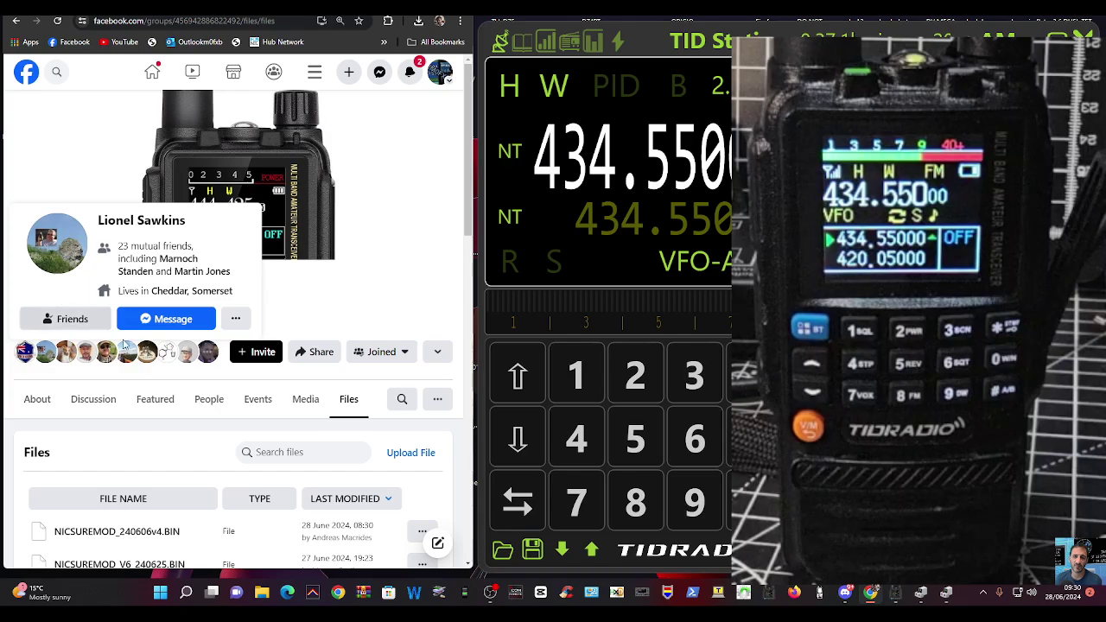
pyautogui.click(43, 288)
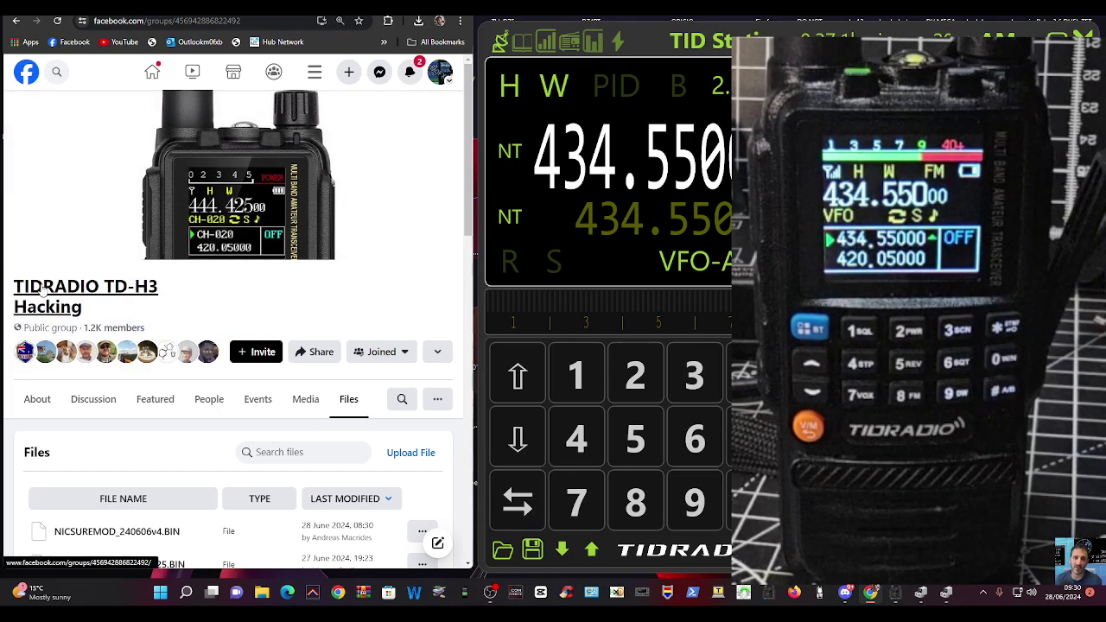
# - Read through the group's recent posts on the S-meter, V6 boot logo, sideband listening, fine tuning and channel problems
pyautogui.scroll(-3, 372, 247)
pyautogui.scroll(-10, 376, 245)
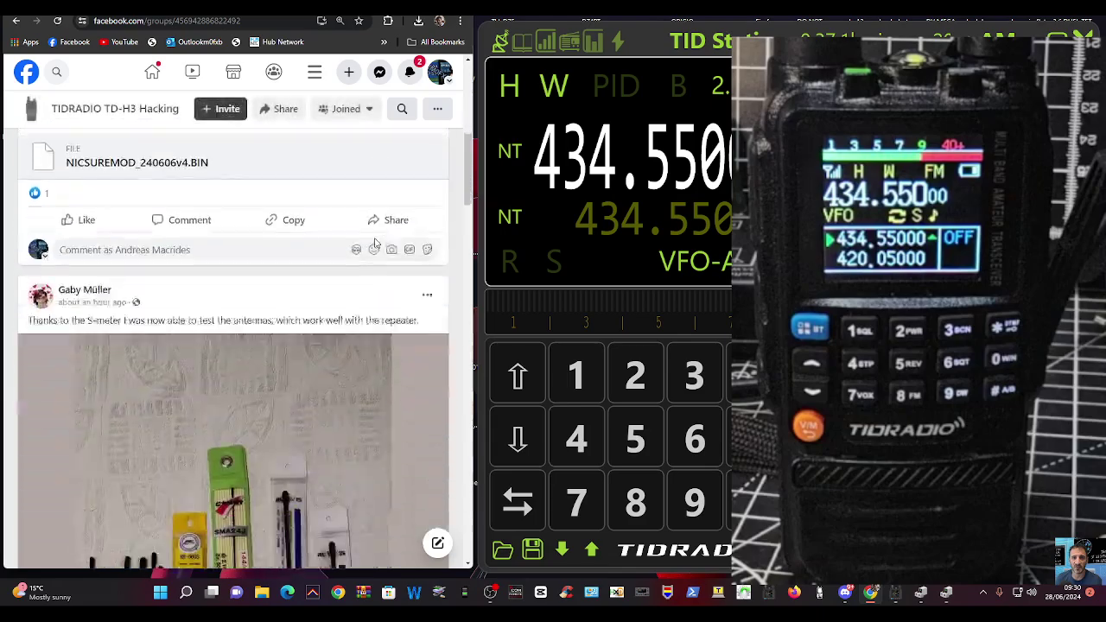
pyautogui.scroll(-2, 378, 238)
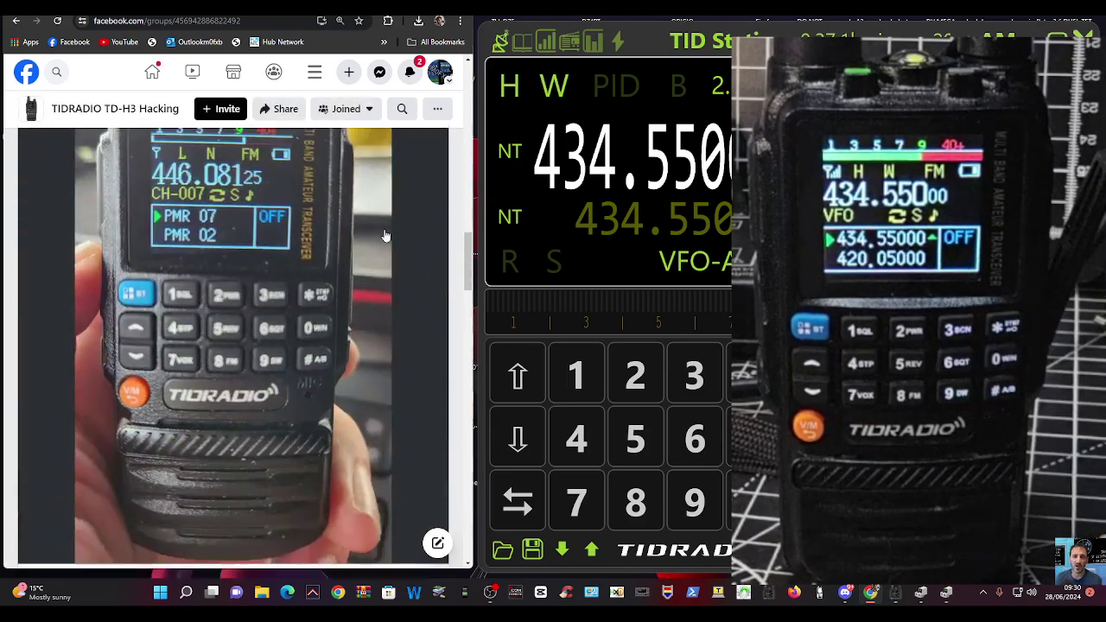
pyautogui.scroll(3, 384, 236)
pyautogui.scroll(-6, 385, 234)
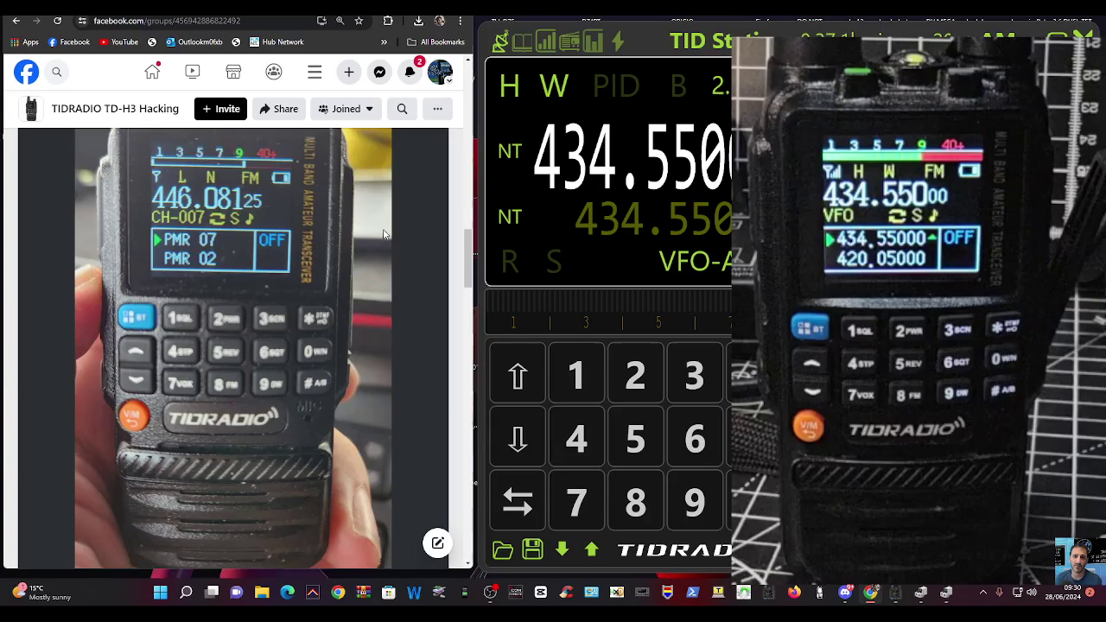
pyautogui.scroll(-10, 385, 232)
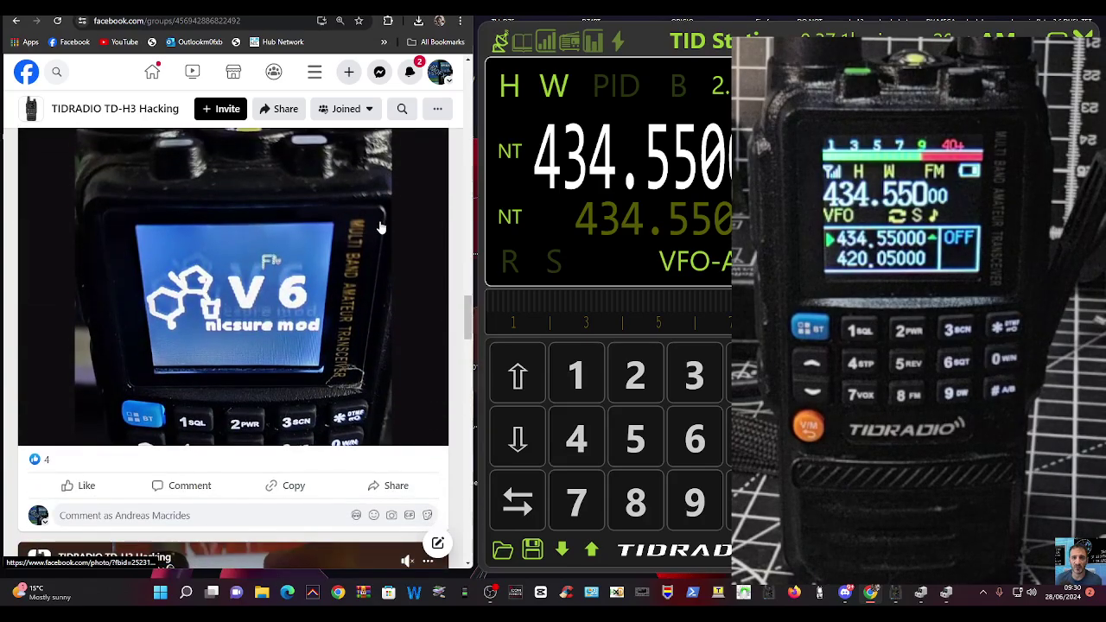
pyautogui.scroll(-3, 381, 228)
pyautogui.scroll(2, 380, 227)
pyautogui.scroll(2, 380, 227)
pyautogui.scroll(-4, 381, 226)
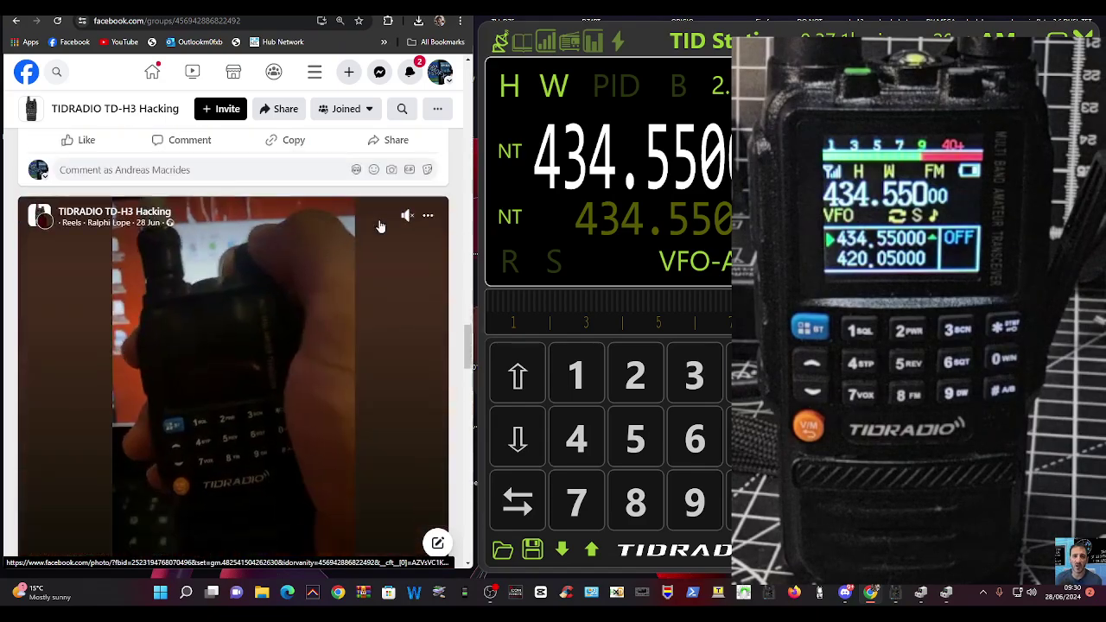
pyautogui.scroll(-1, 381, 227)
pyautogui.scroll(1, 380, 226)
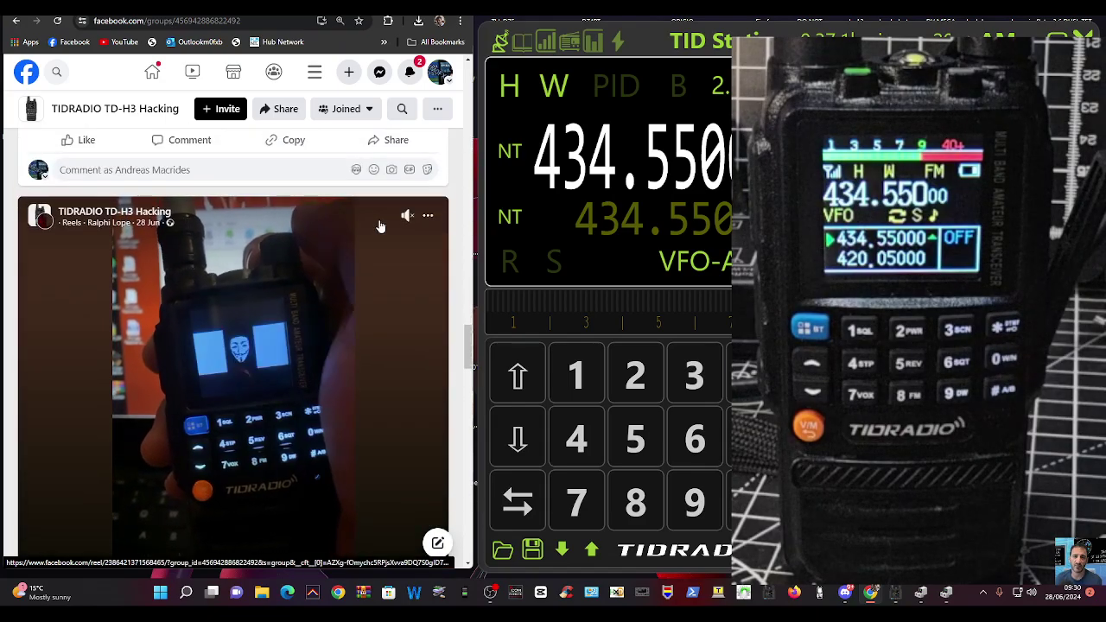
pyautogui.scroll(-4, 381, 226)
pyautogui.scroll(5, 381, 226)
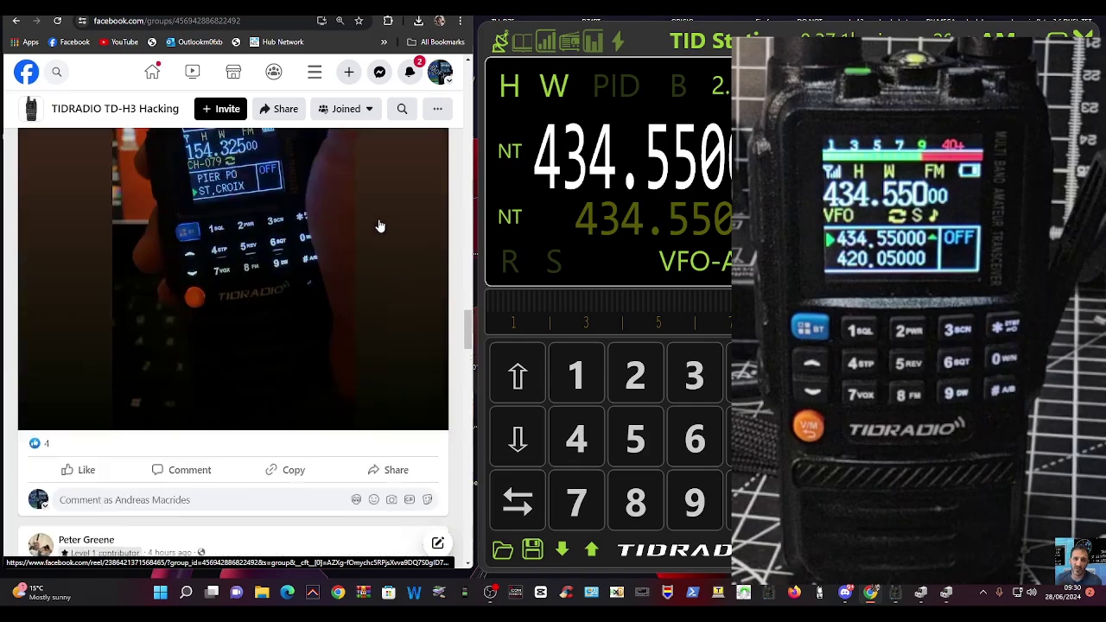
pyautogui.scroll(-1, 379, 225)
pyautogui.scroll(-15, 378, 225)
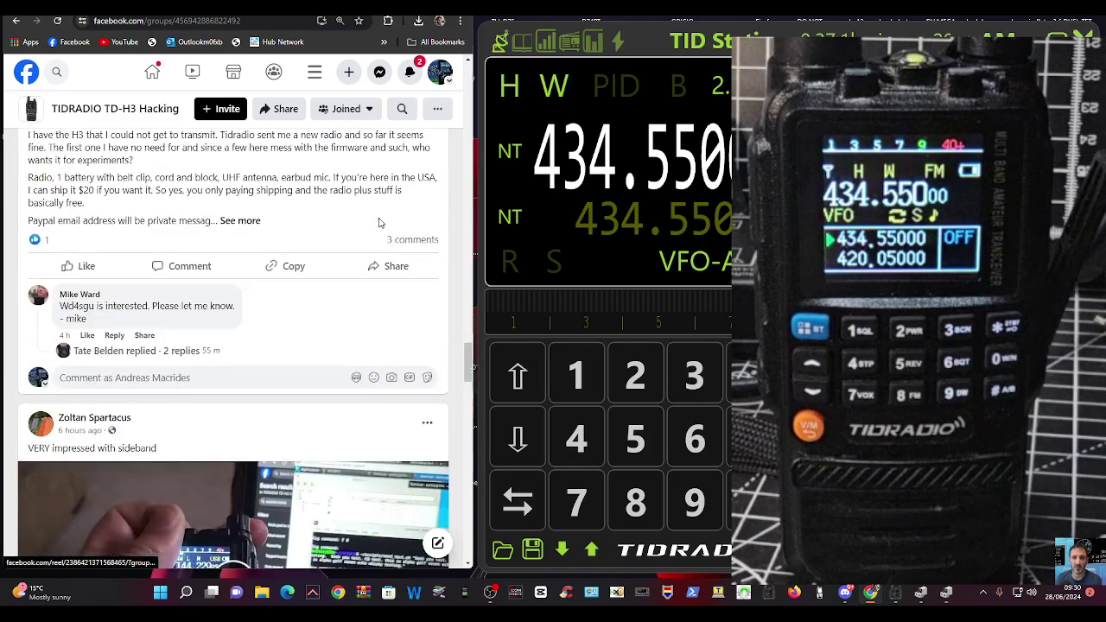
pyautogui.scroll(1, 378, 223)
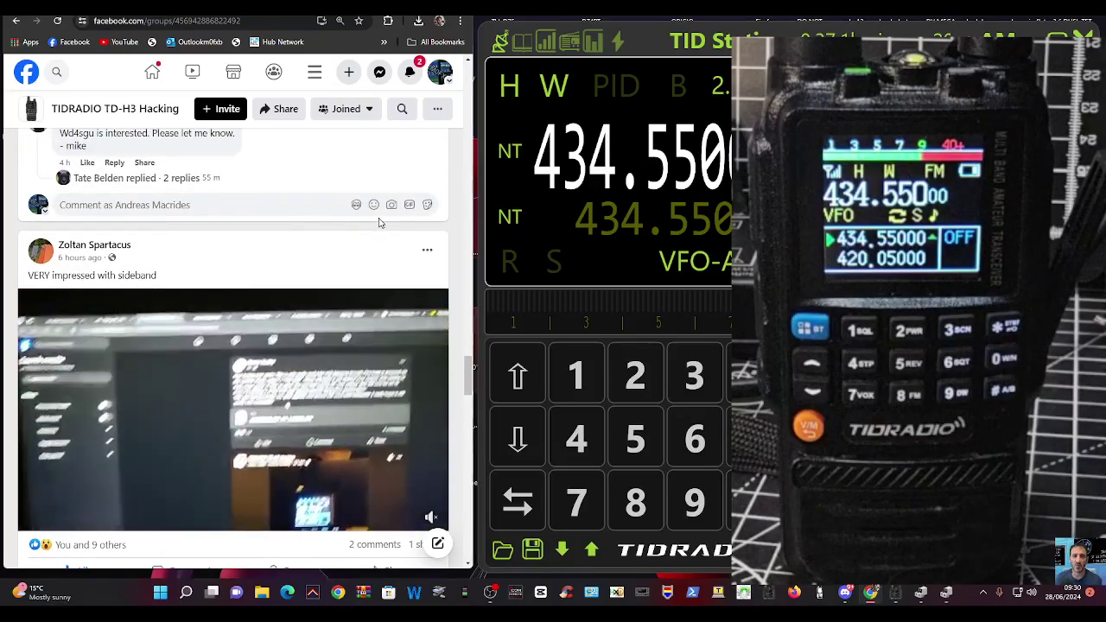
pyautogui.scroll(-6, 380, 220)
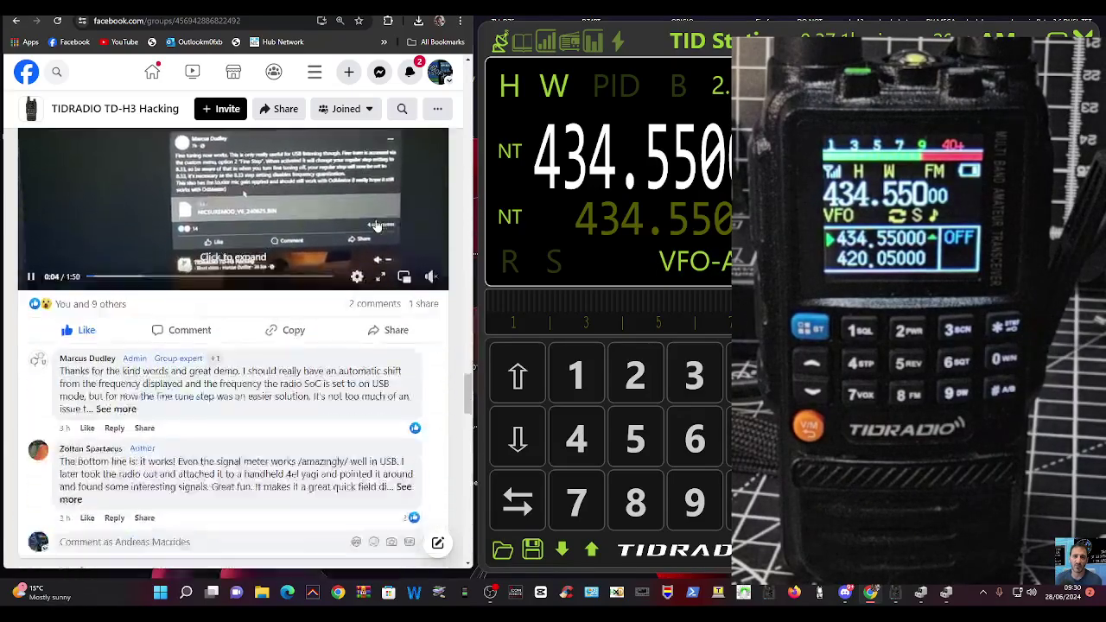
pyautogui.scroll(-15, 381, 217)
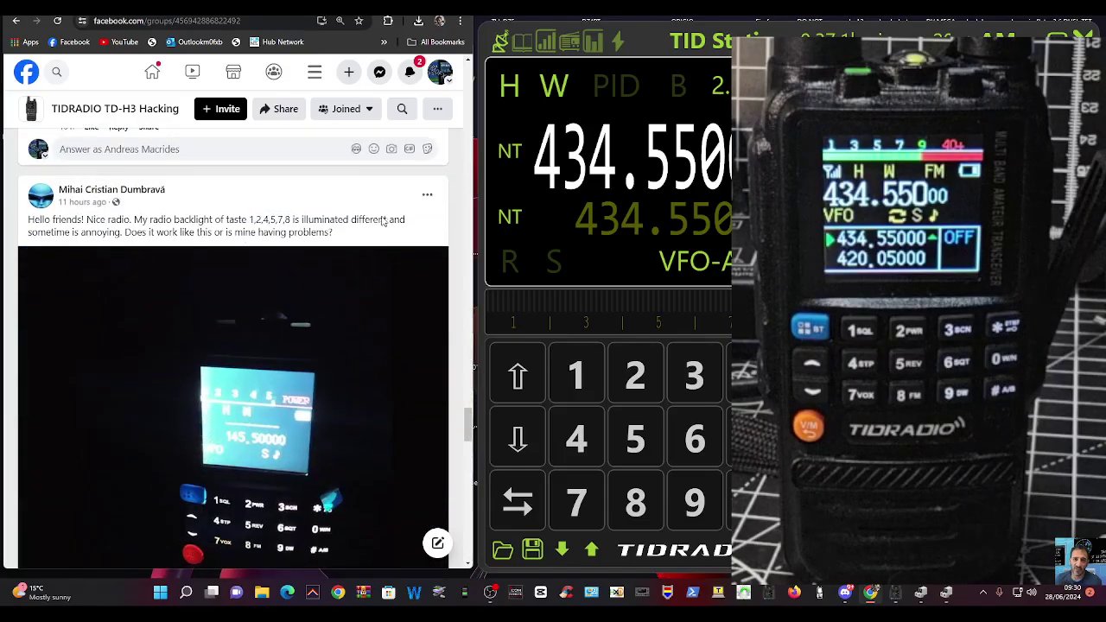
pyautogui.scroll(-5, 381, 216)
pyautogui.scroll(3, 383, 214)
pyautogui.scroll(-2, 384, 215)
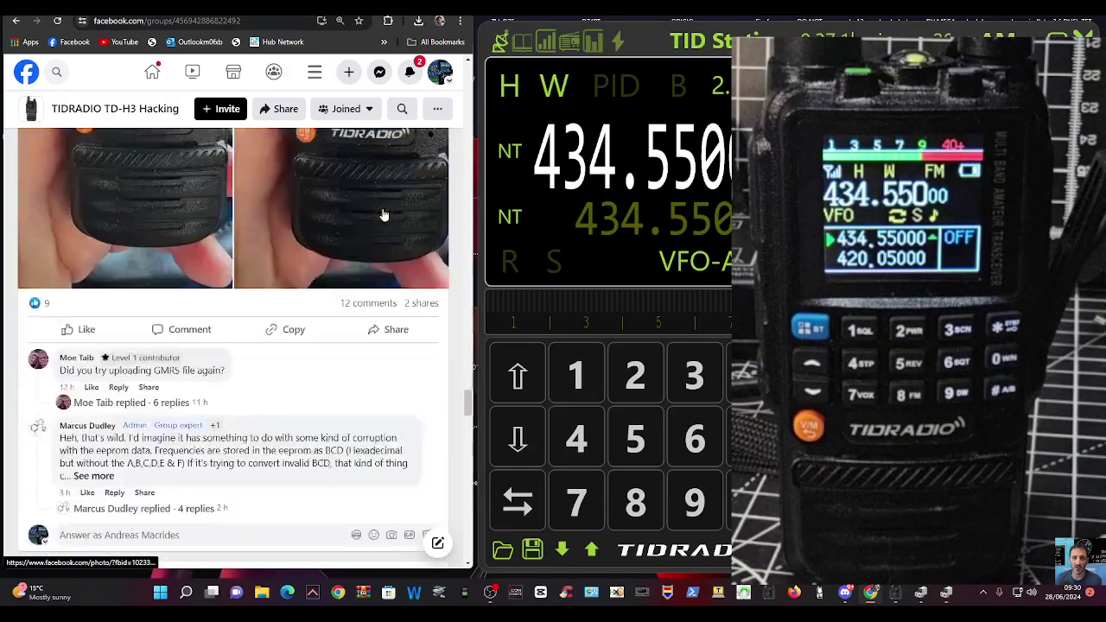
pyautogui.scroll(-10, 385, 213)
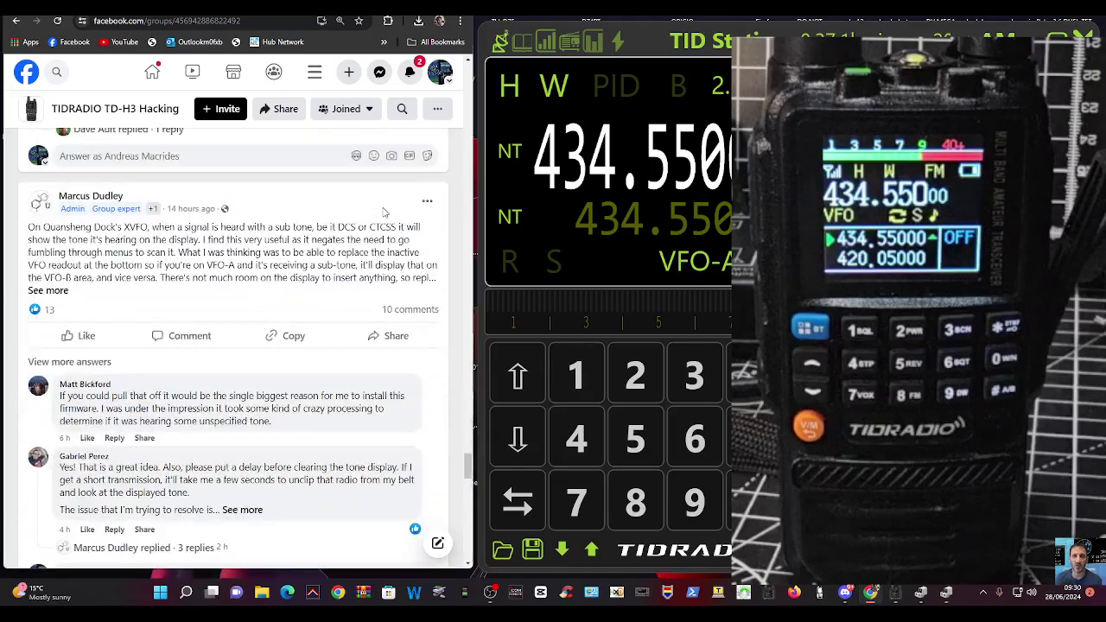
pyautogui.scroll(8, 386, 213)
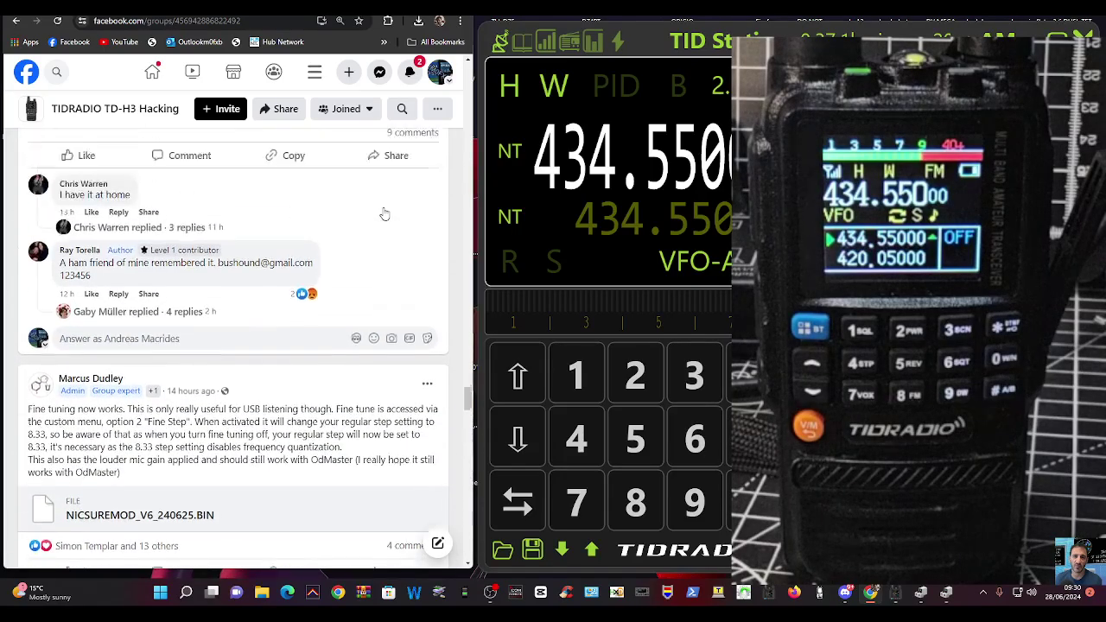
pyautogui.scroll(-15, 385, 214)
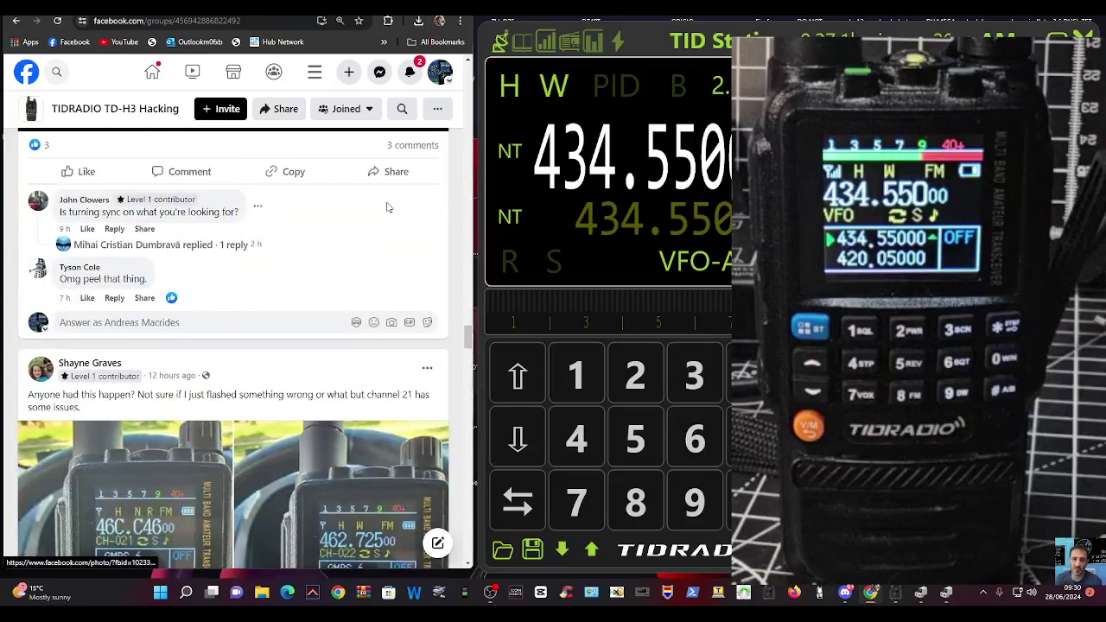
pyautogui.scroll(8, 386, 212)
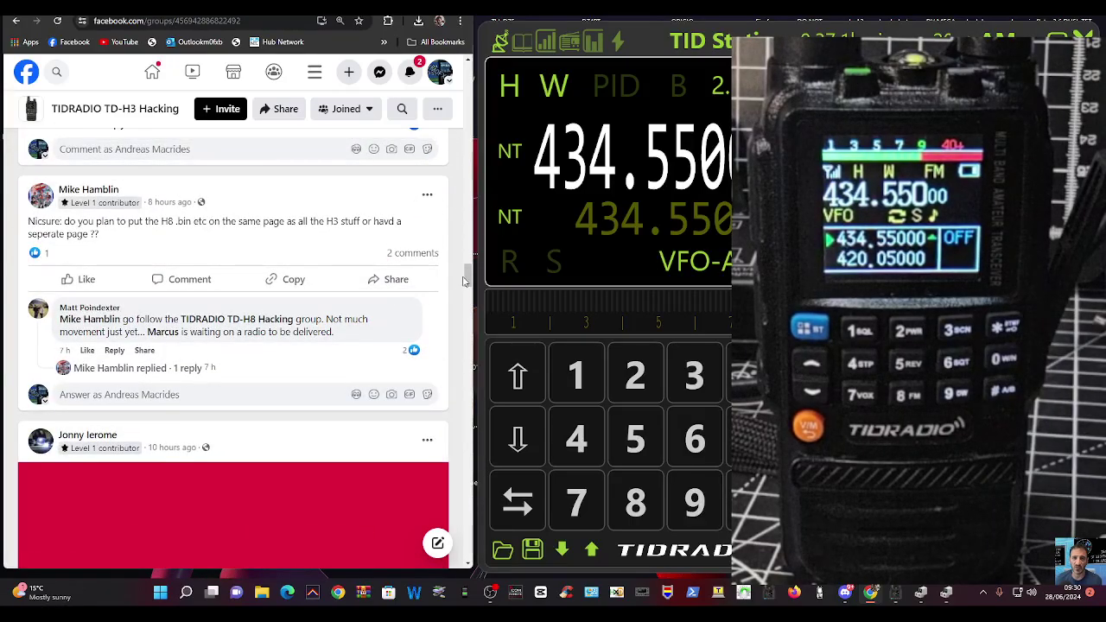
pyautogui.scroll(15, 463, 227)
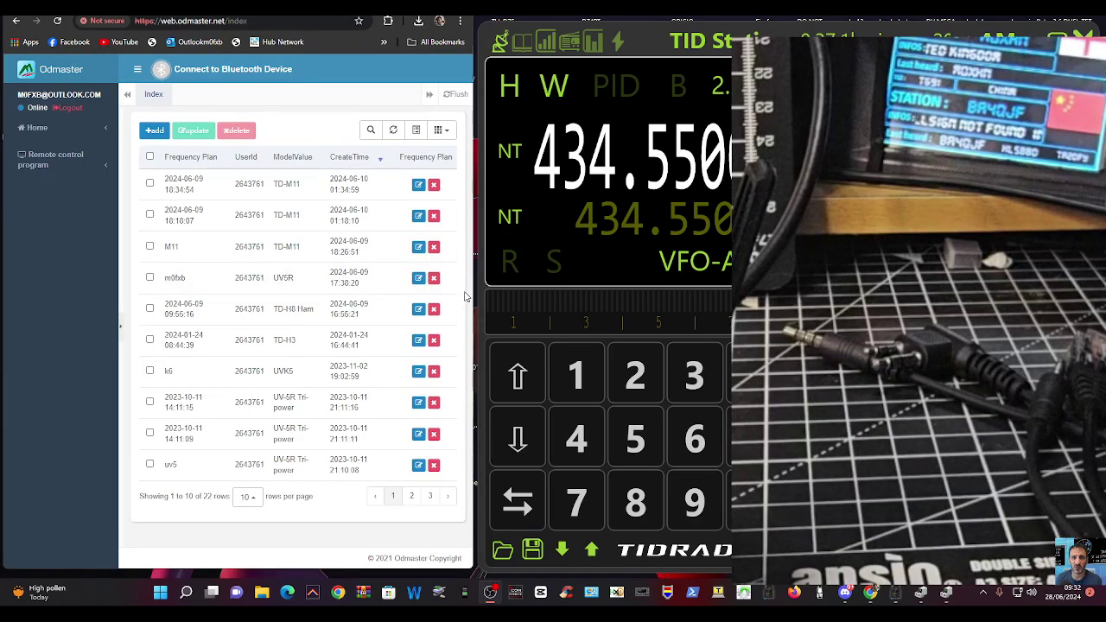
# - On the Odmaster web page, widen the browser window and pair with the TIDRADIO KIT Bluetooth device
pyautogui.moveTo(471, 297); pyautogui.dragTo(550, 292)
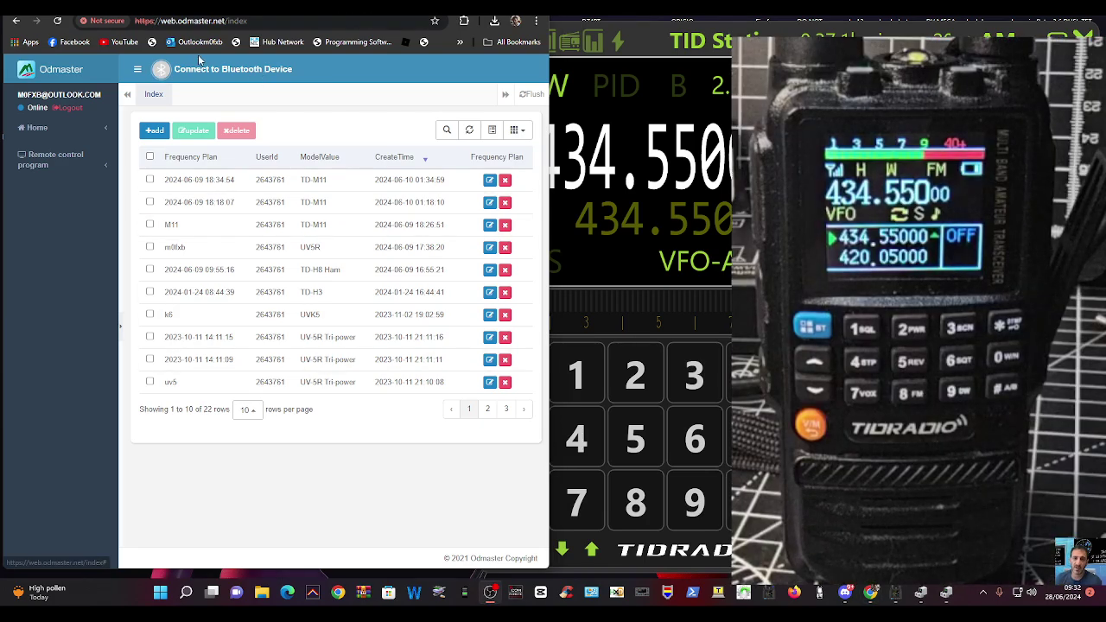
pyautogui.click(163, 69)
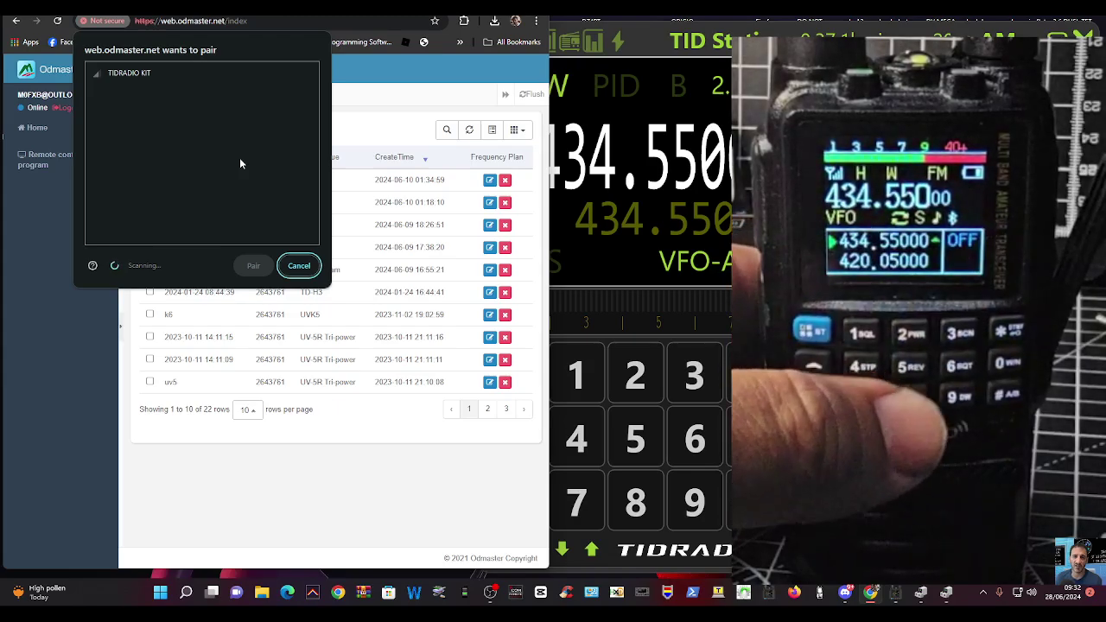
pyautogui.click(136, 76)
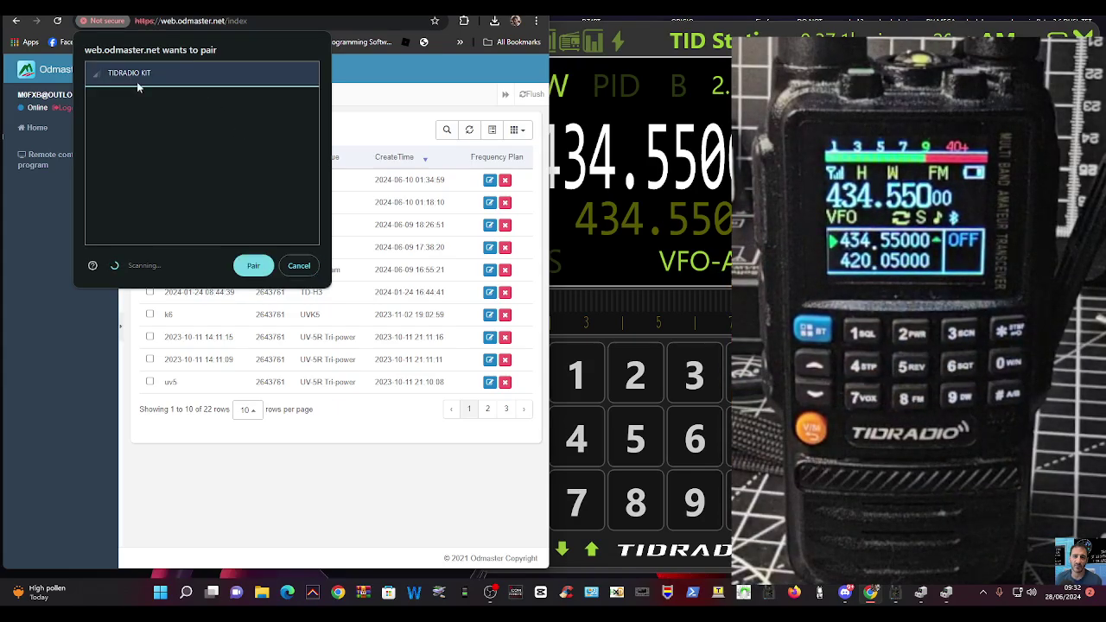
pyautogui.click(260, 268)
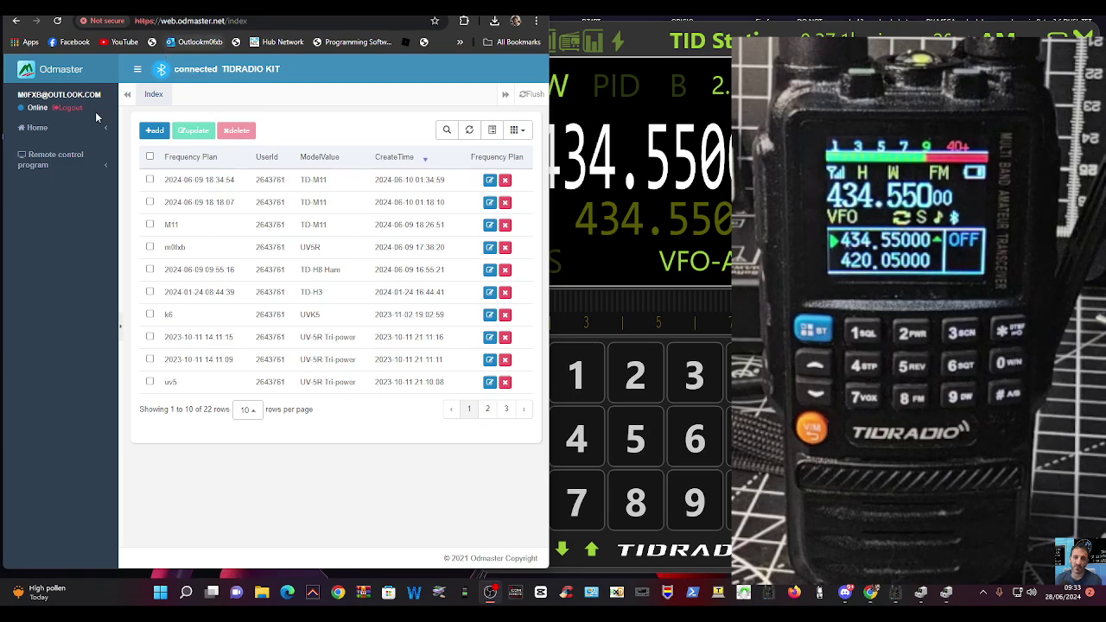
# - Open the remote programming model list and try to read the radio's channels into the TD-H3 frequency plan 2024-01-24 08.44.39
pyautogui.click(58, 160)
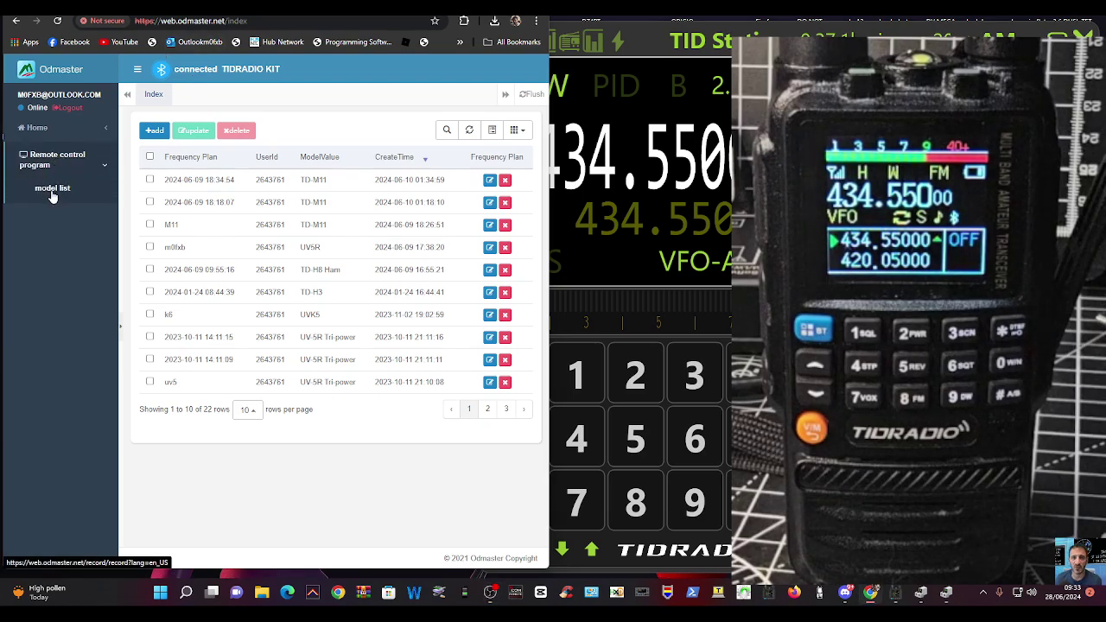
pyautogui.click(51, 189)
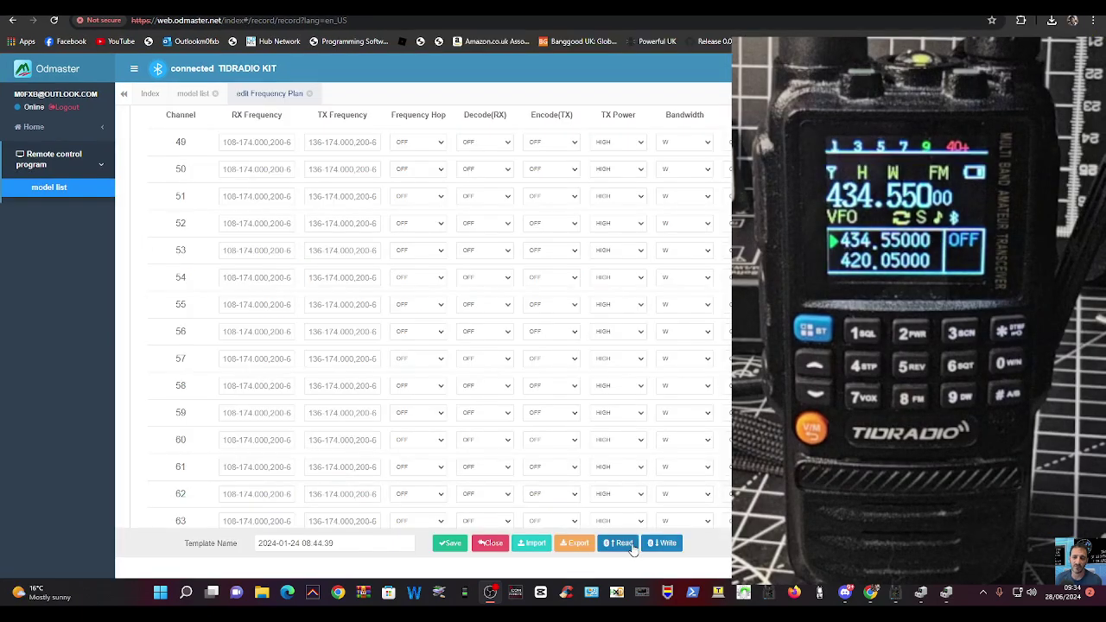
pyautogui.click(631, 547)
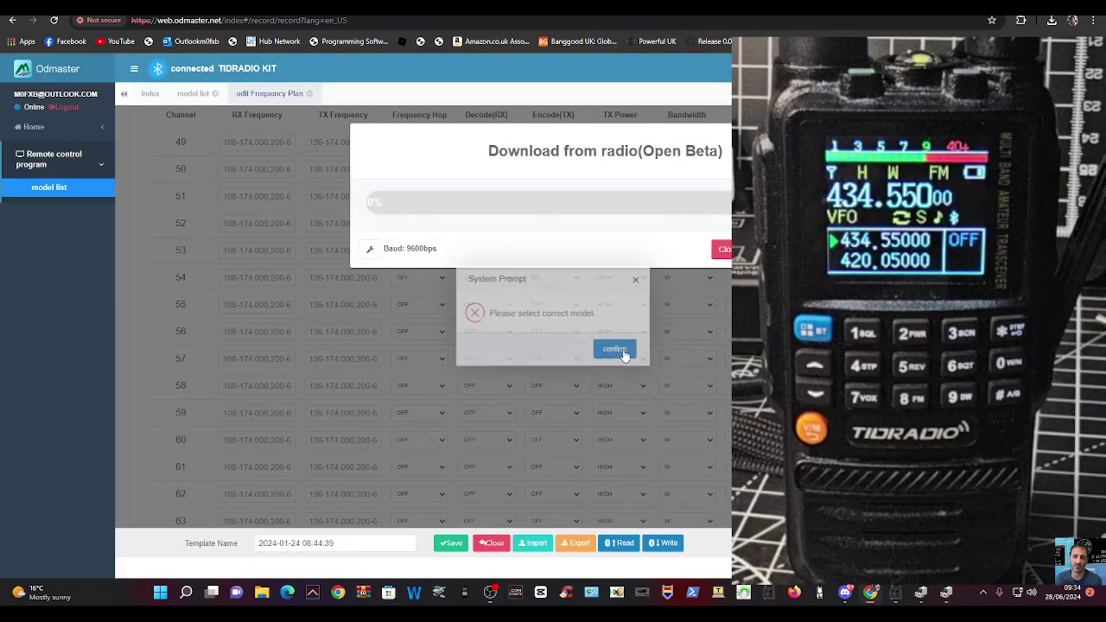
pyautogui.click(619, 350)
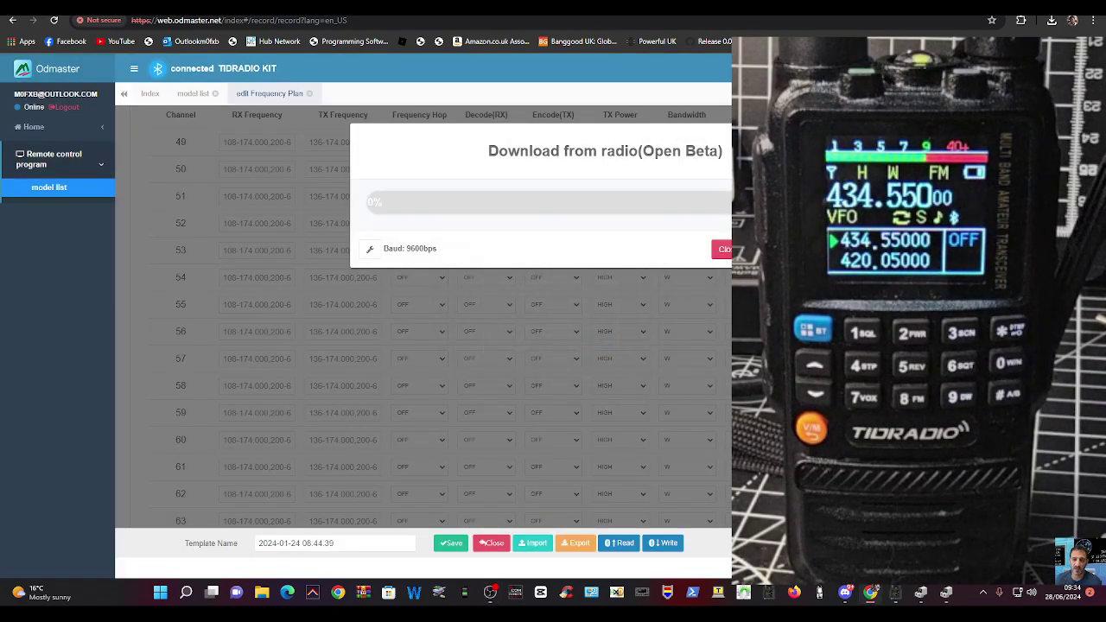